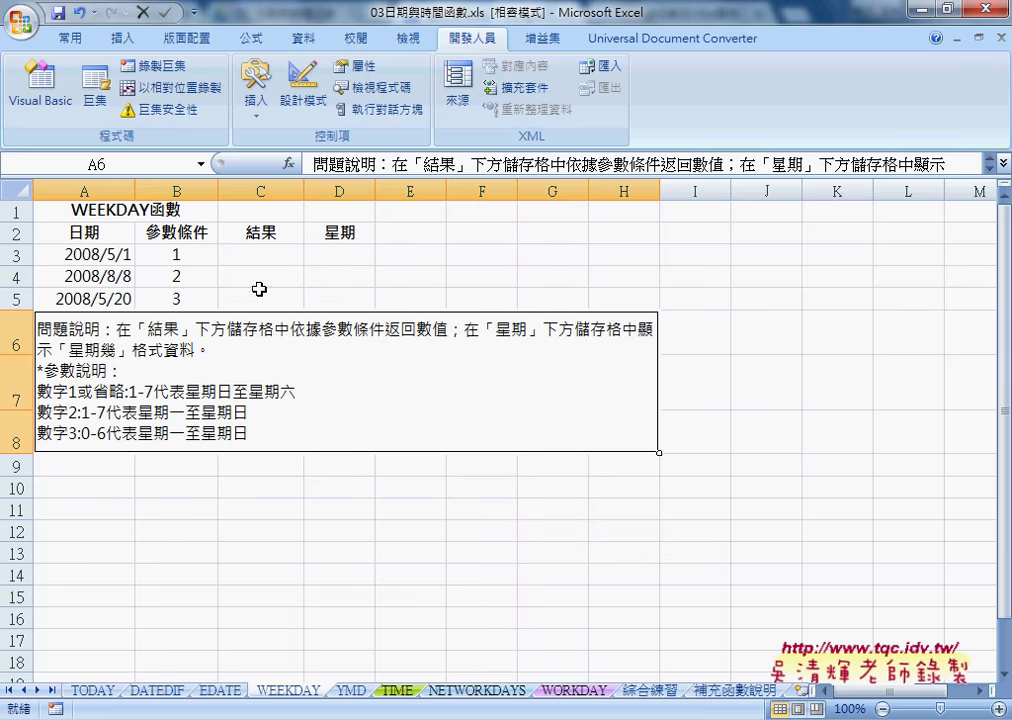
In cell C3, insert the WEEKDAY function from the 日期及時間 category via fx
left_click(259, 257)
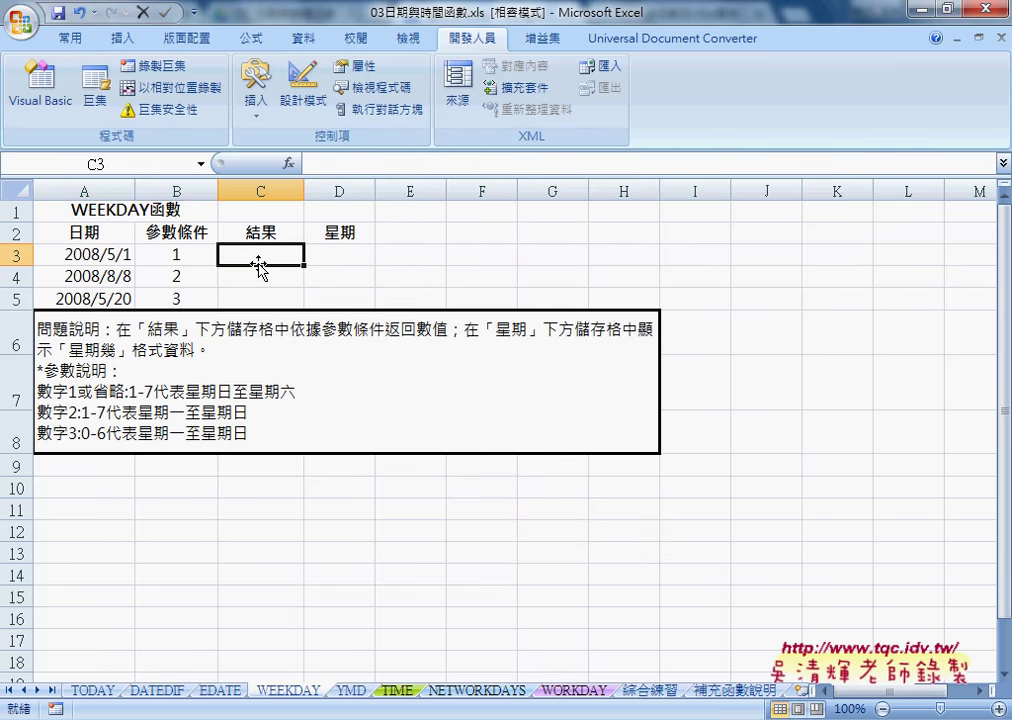
left_click(105, 257)
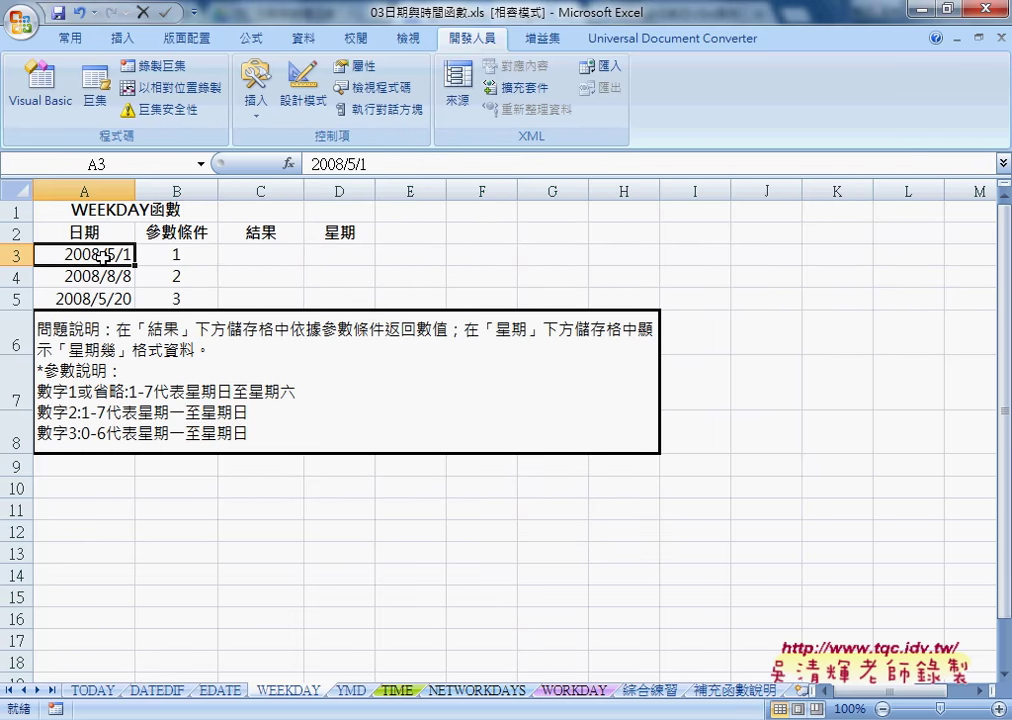
left_click(279, 255)
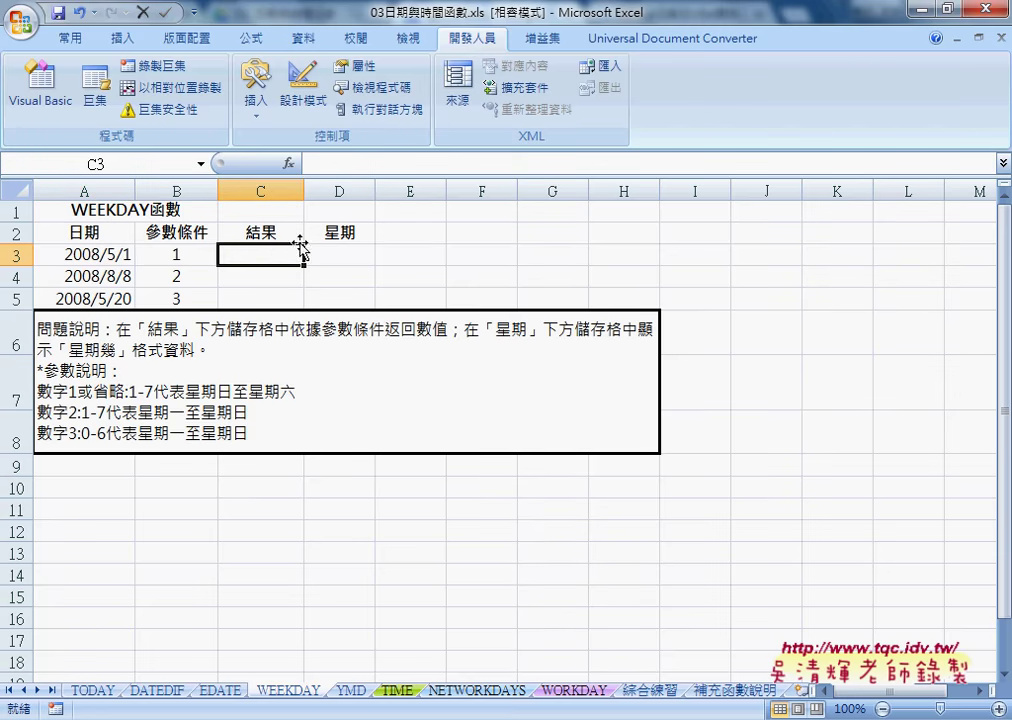
left_click(289, 164)
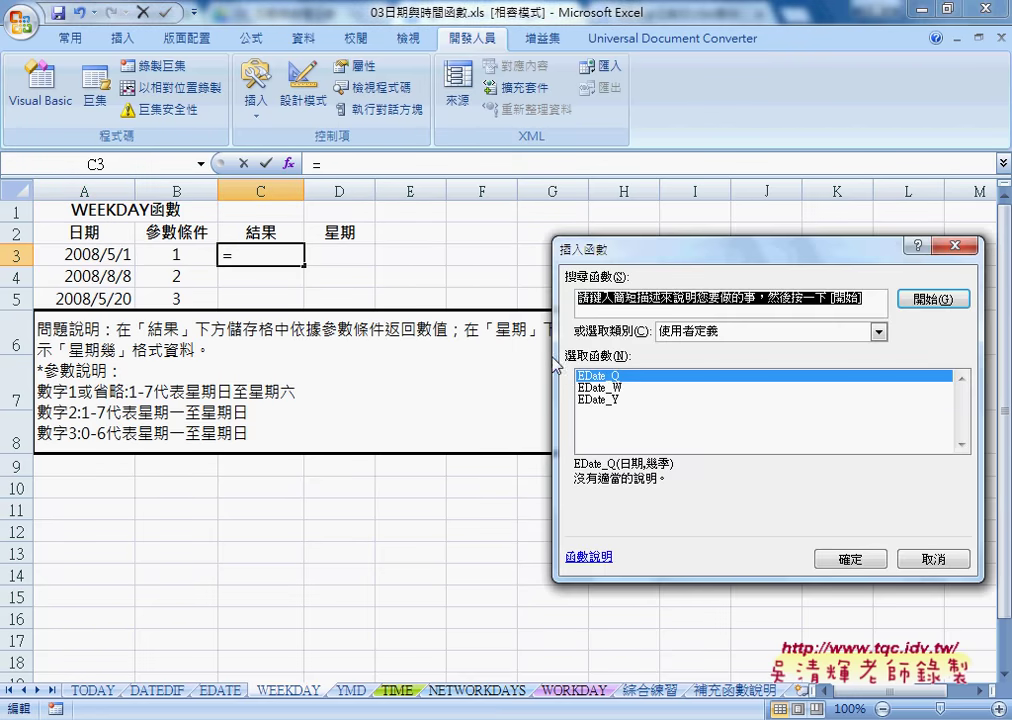
left_click(878, 331)
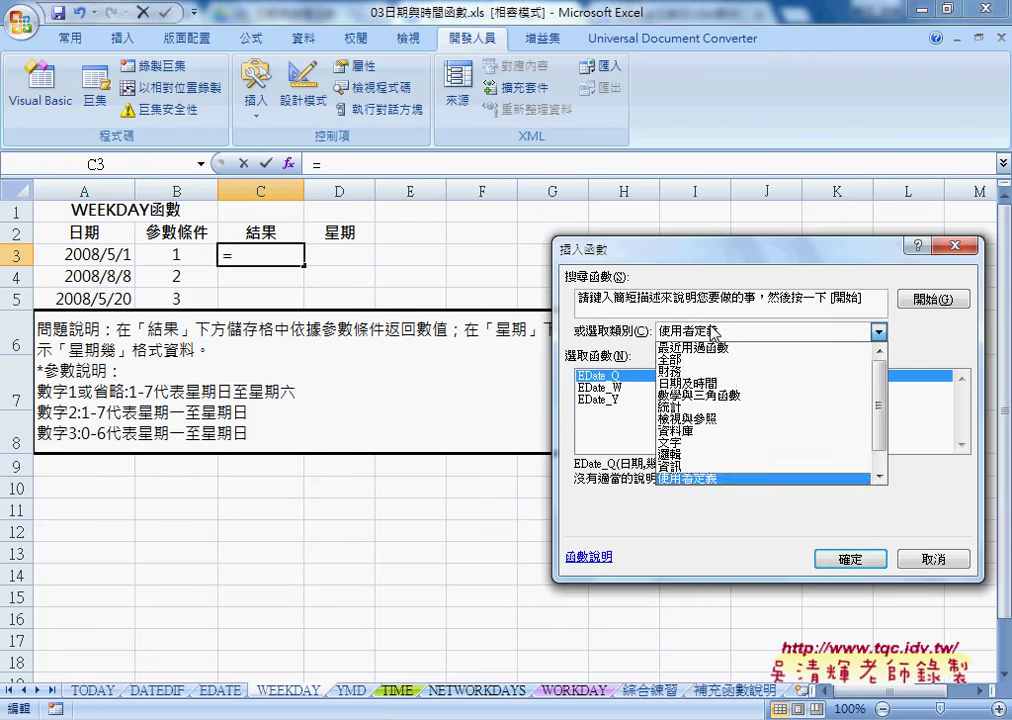
left_click(712, 383)
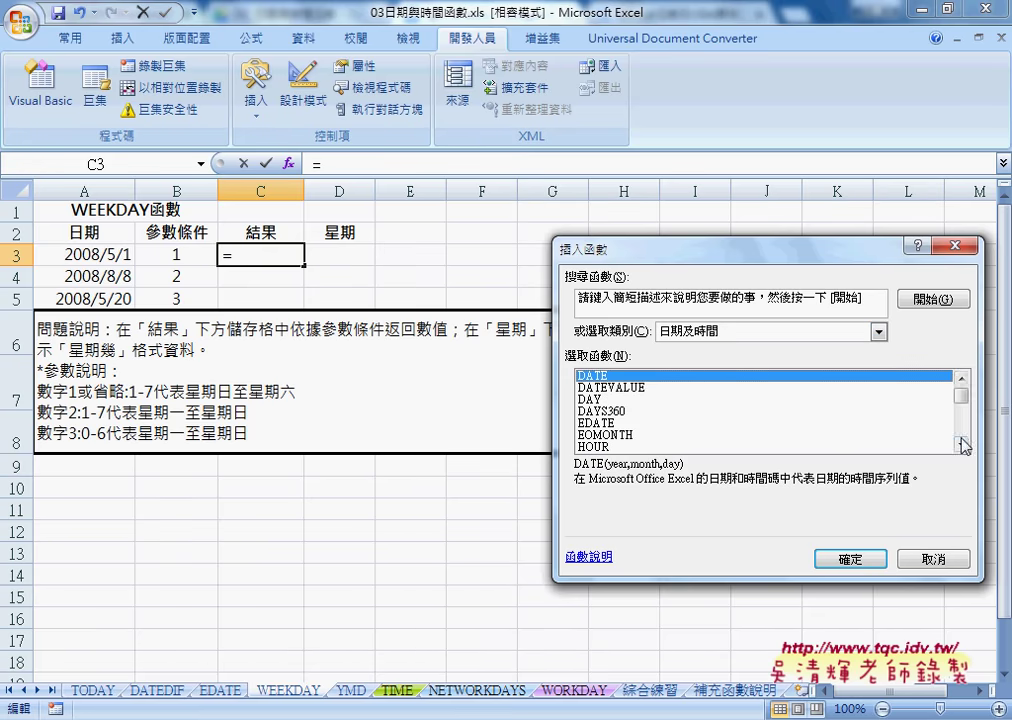
scroll(963, 440, "down", 5)
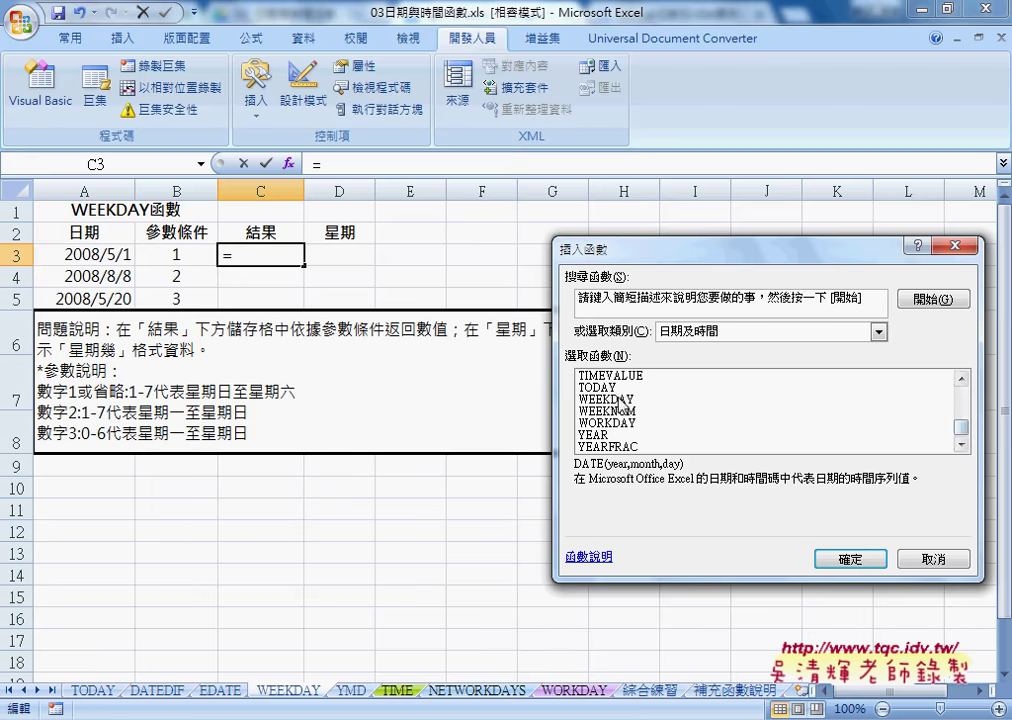
left_click(690, 399)
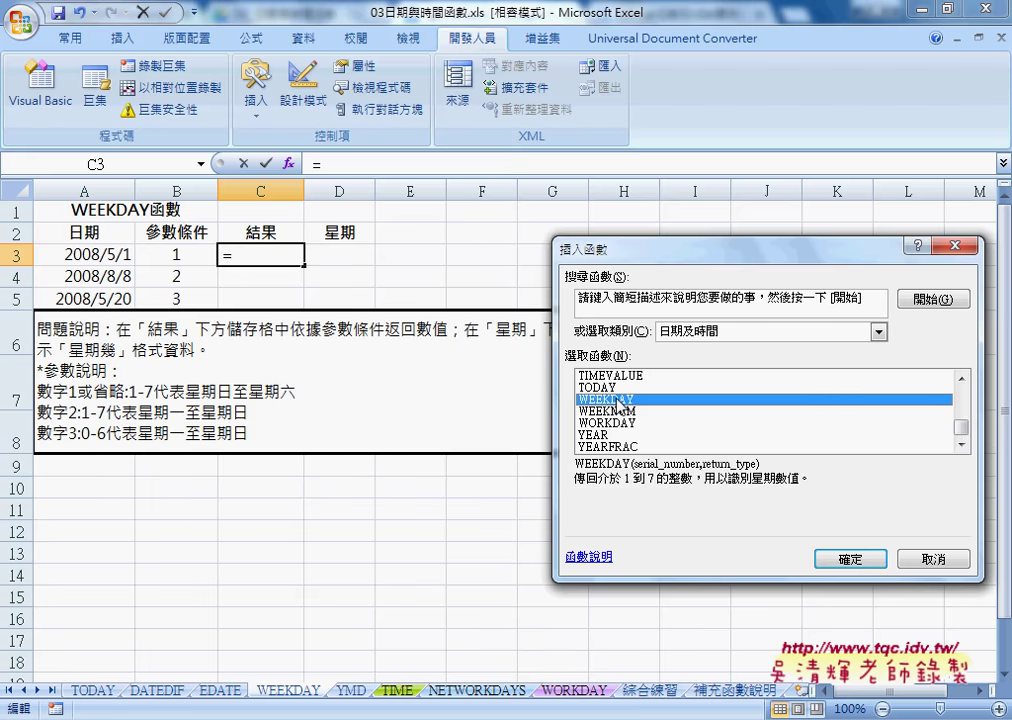
left_click(850, 559)
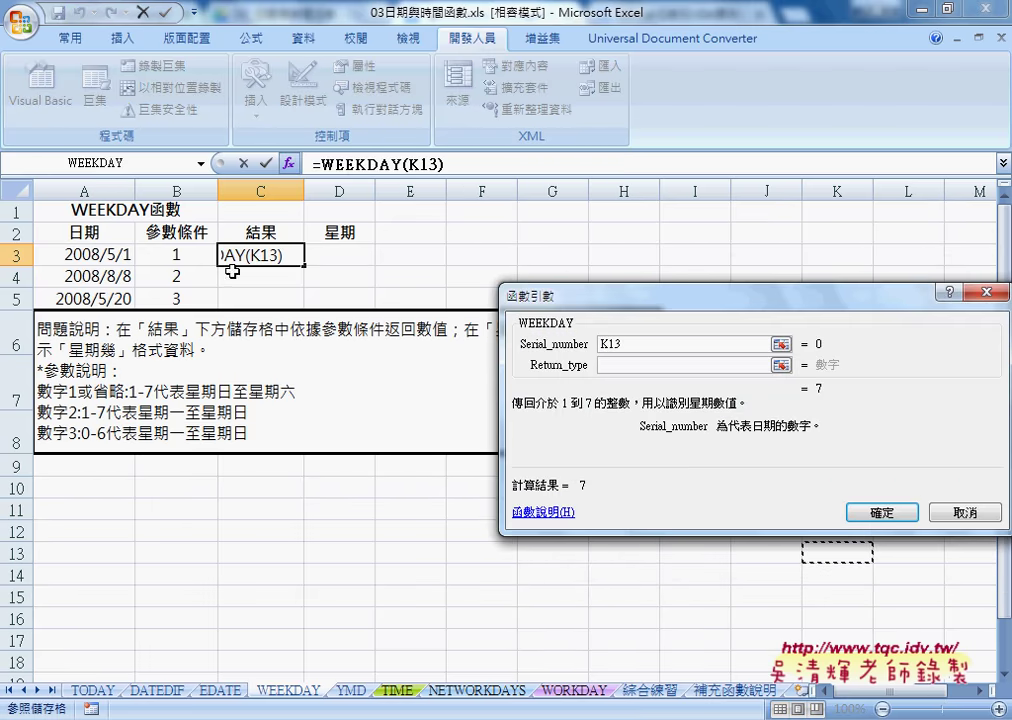
Set WEEKDAY's Serial_number to A3, leaving Return_type blank, so C3 returns 5
left_click(98, 255)
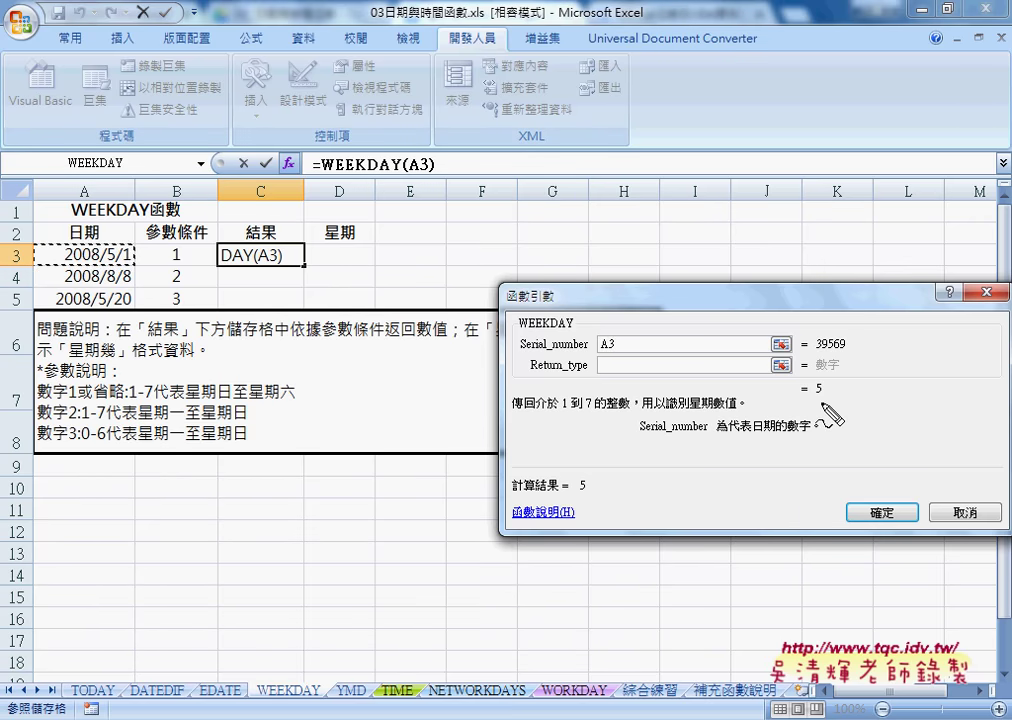
mouse_move(600, 351)
left_mouse_down()
mouse_move(613, 351)
mouse_move(615, 375)
mouse_move(600, 375)
left_mouse_up()
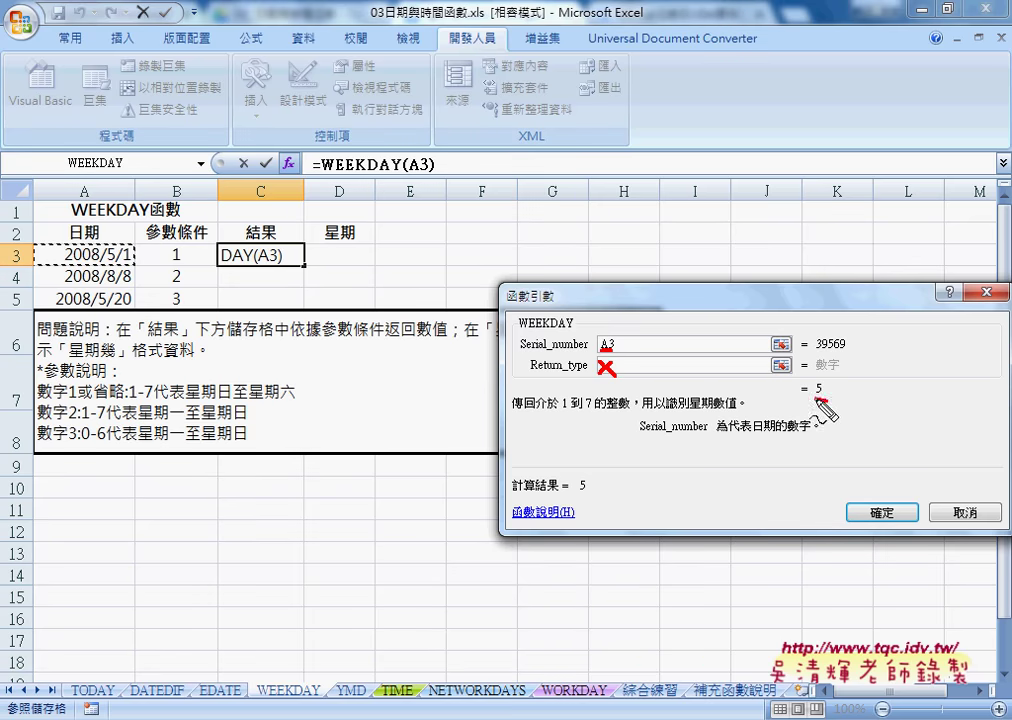
left_click_drag(813, 399, 830, 398)
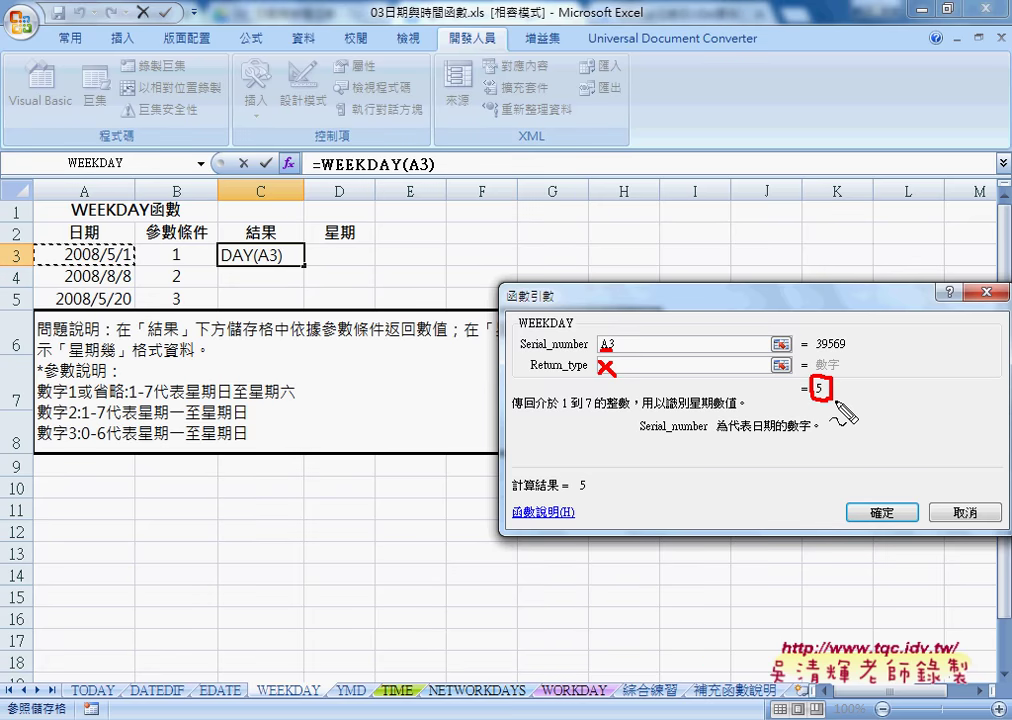
left_click_drag(813, 408, 828, 408)
key("Escape")
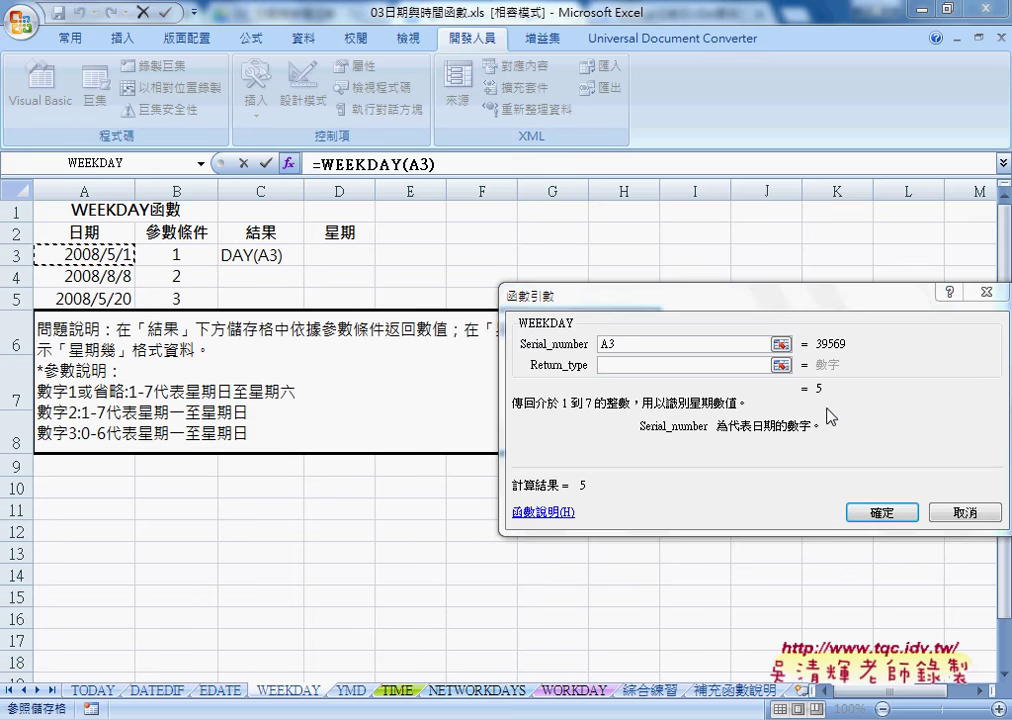
left_click(891, 512)
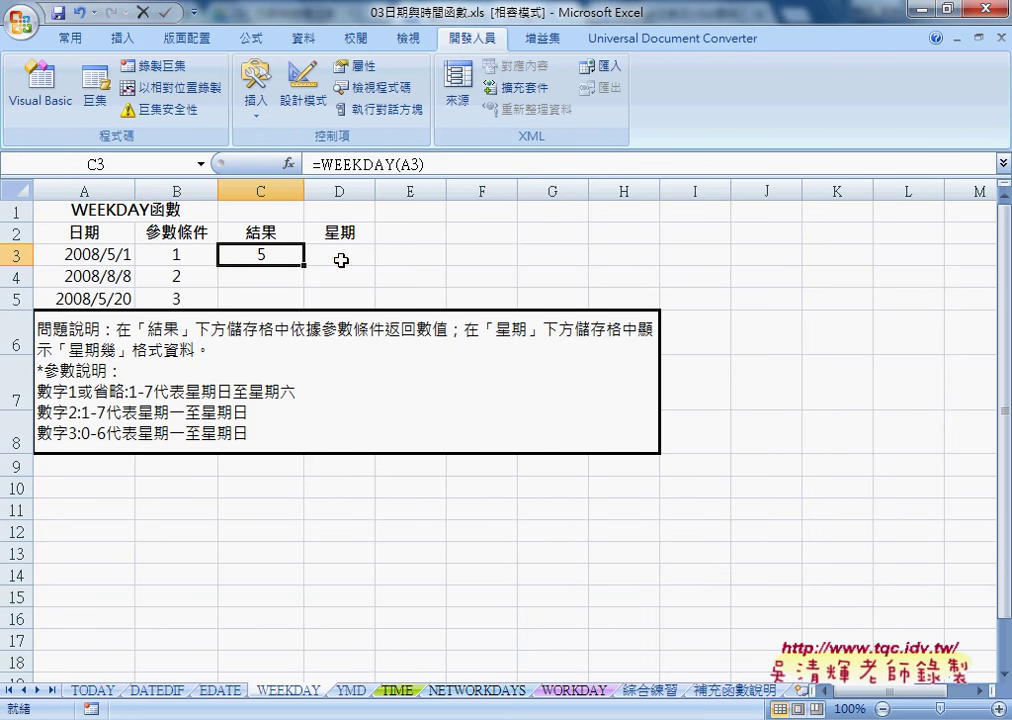
Format C3 with the 星期三 weekday date type so it shows 星期四
right_click(266, 253)
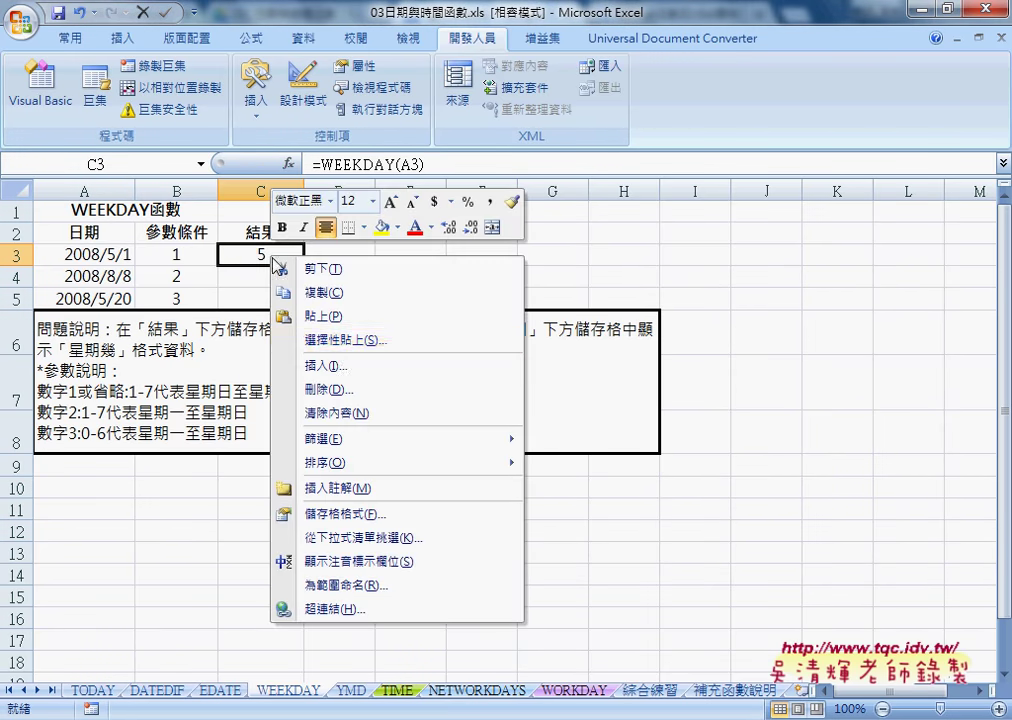
left_click(429, 516)
left_click_drag(538, 300, 735, 203)
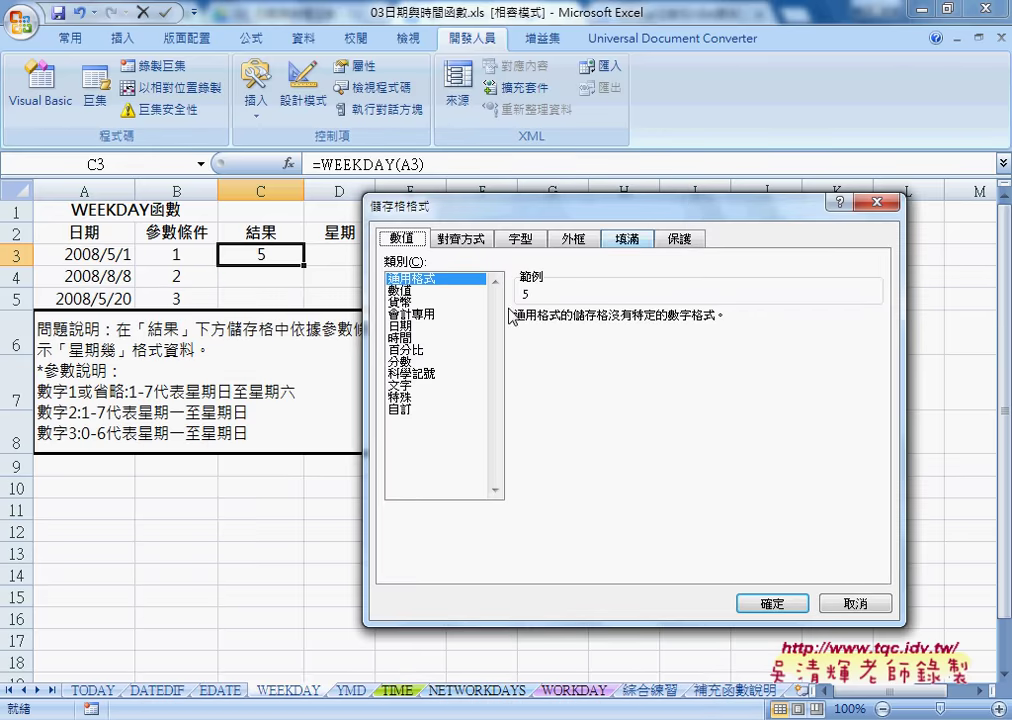
left_click(400, 326)
left_click(542, 391)
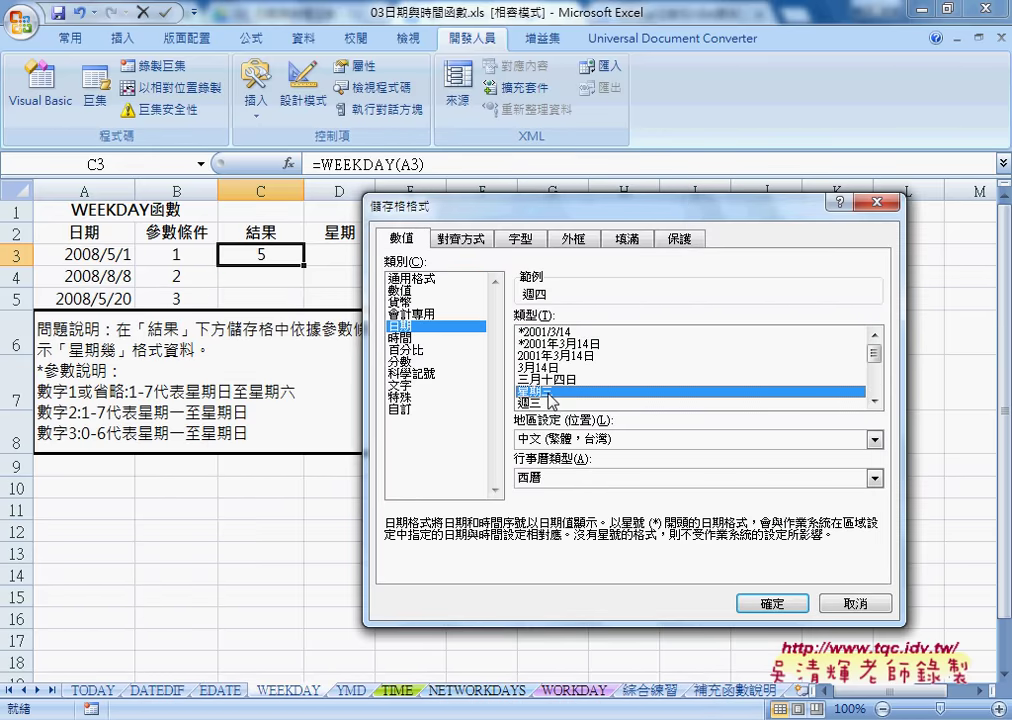
left_click(770, 604)
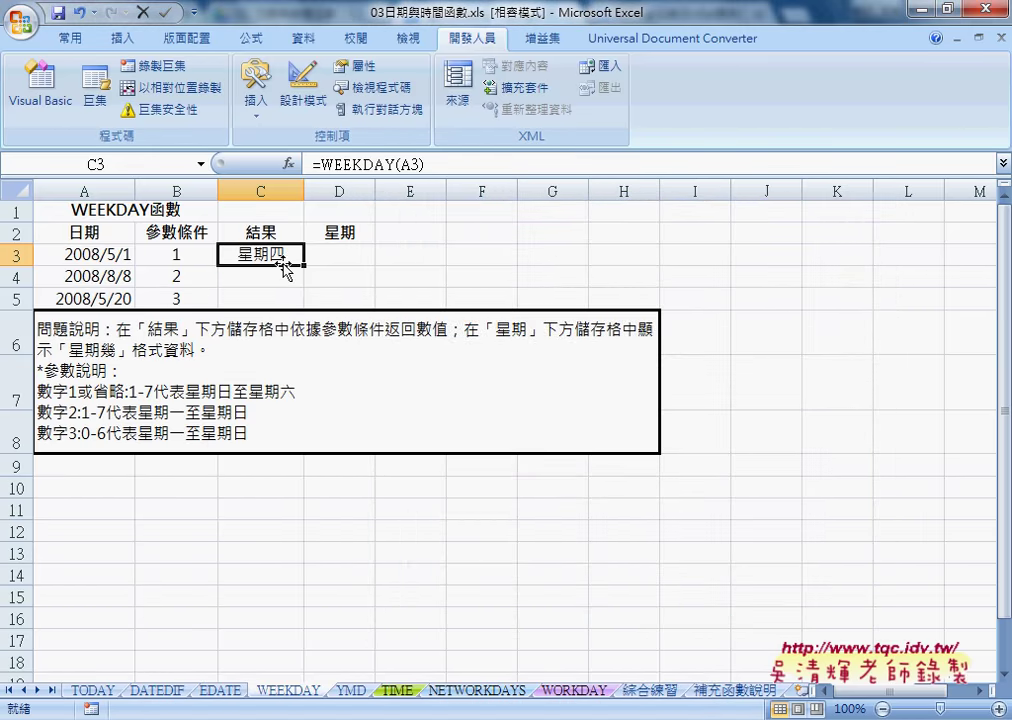
Fill the WEEKDAY formula down to C5, giving 星期五 and 星期二
left_click_drag(303, 265, 300, 302)
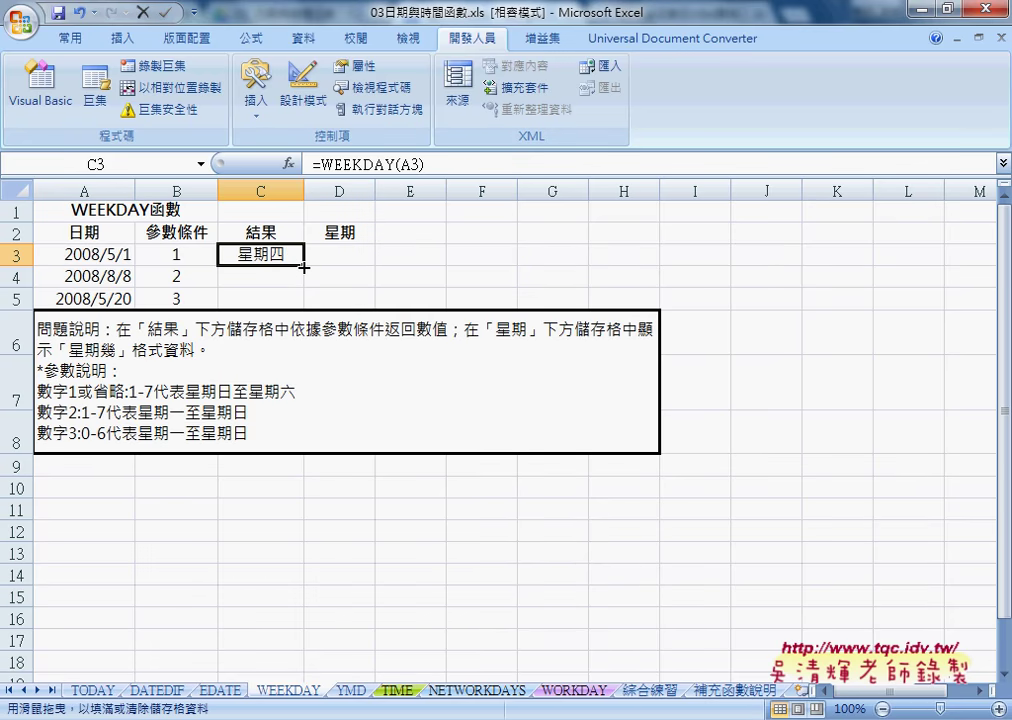
left_click(270, 277)
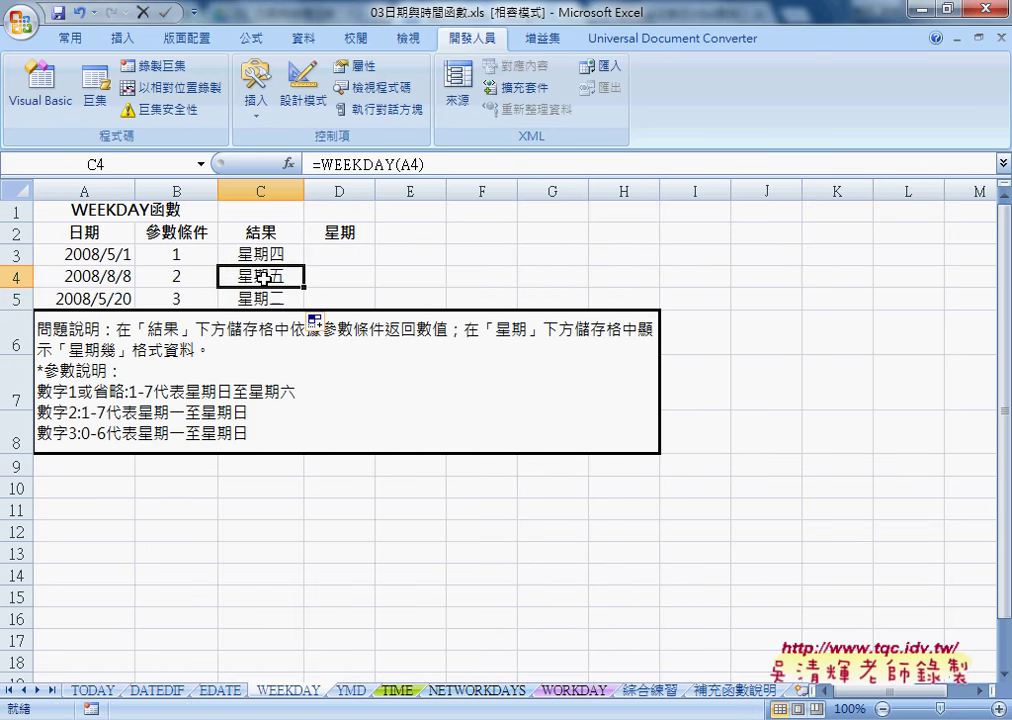
left_click(273, 256)
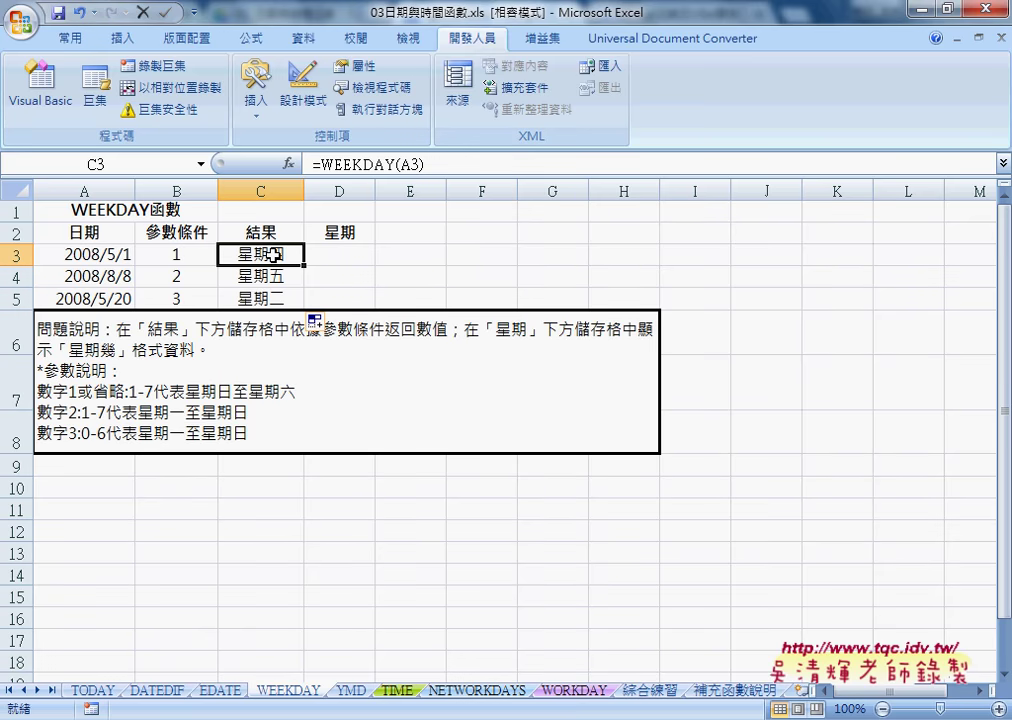
left_click(288, 163)
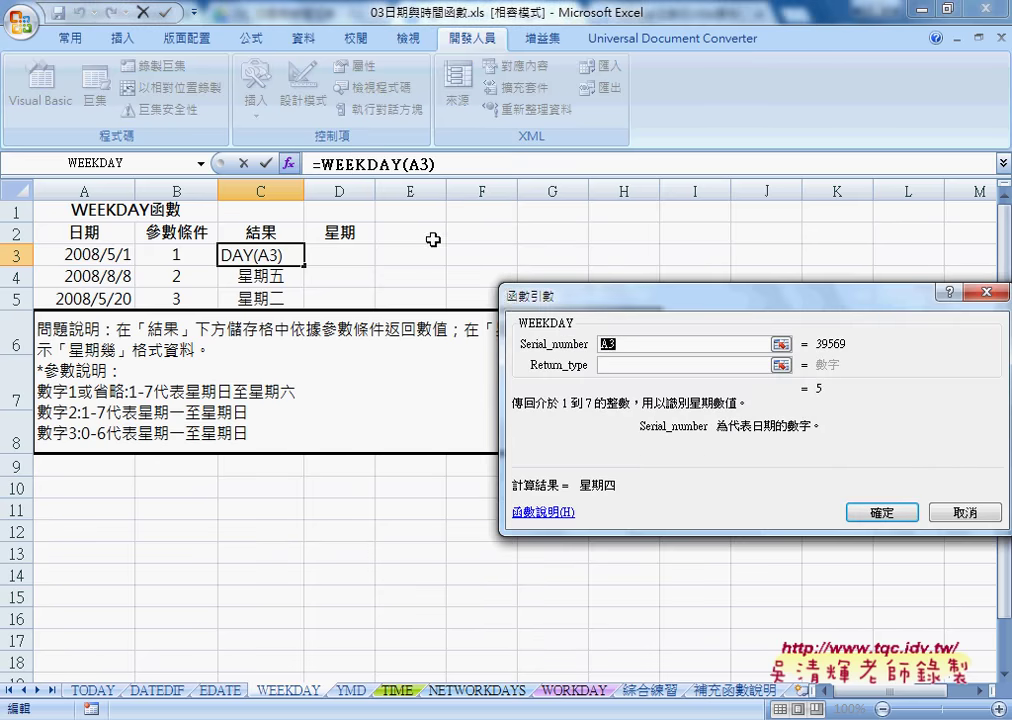
left_click(608, 365)
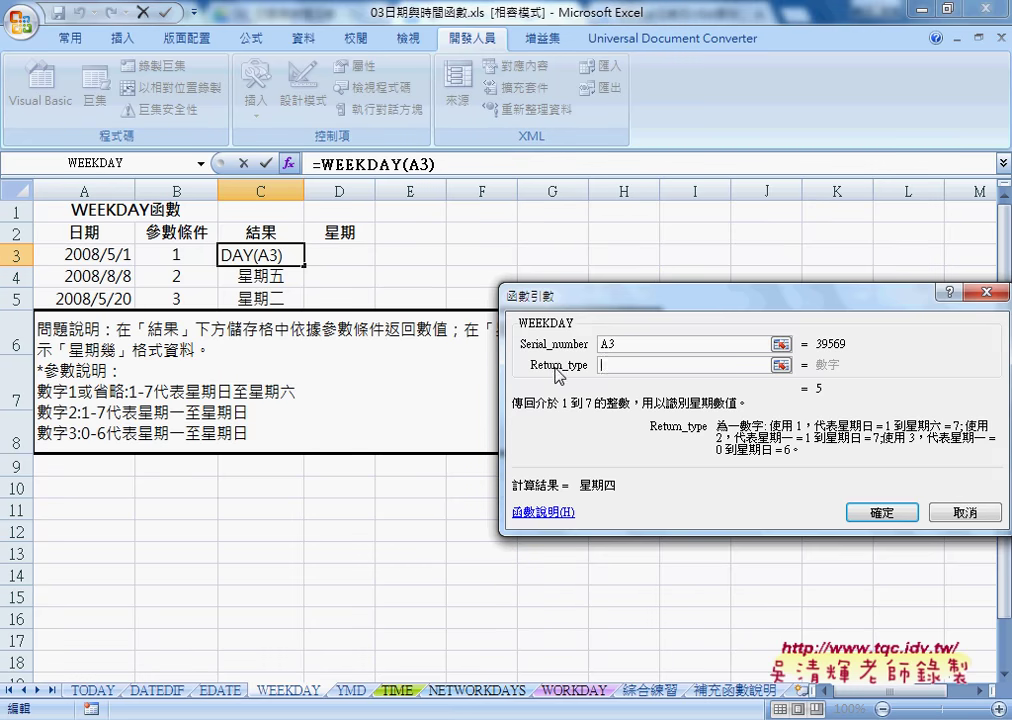
left_click(965, 513)
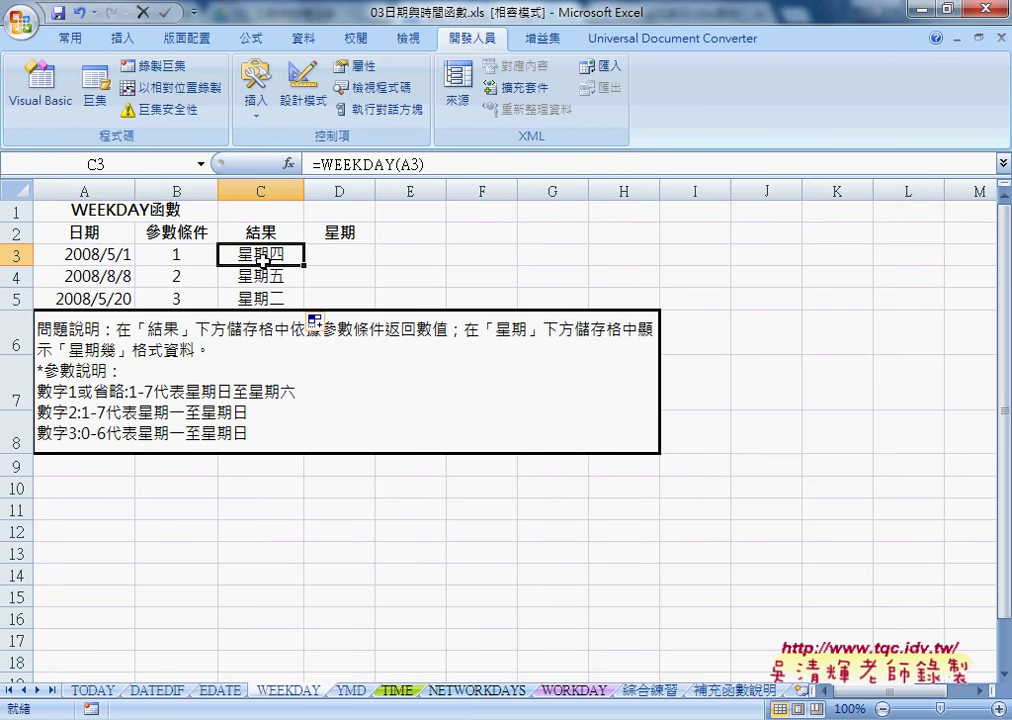
Open the 綜合練習 sheet showing the 2016 month-by-month calendar
left_click(652, 694)
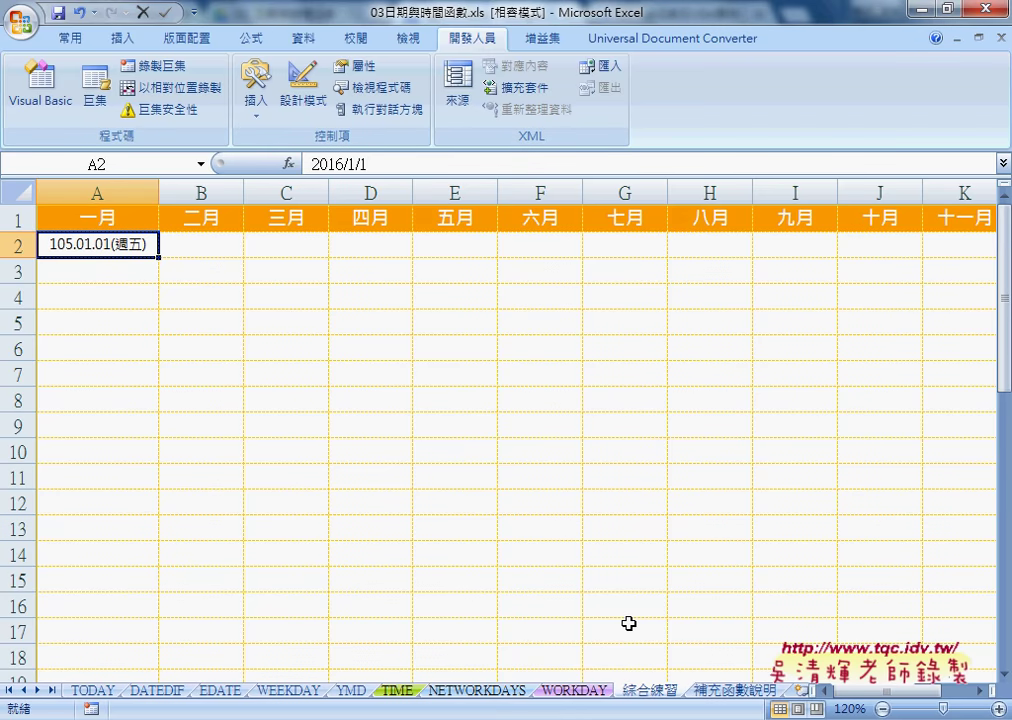
Look over the YMD sheet's YEAR and MONTH cells, then move to the TIME sheet
left_click(355, 690)
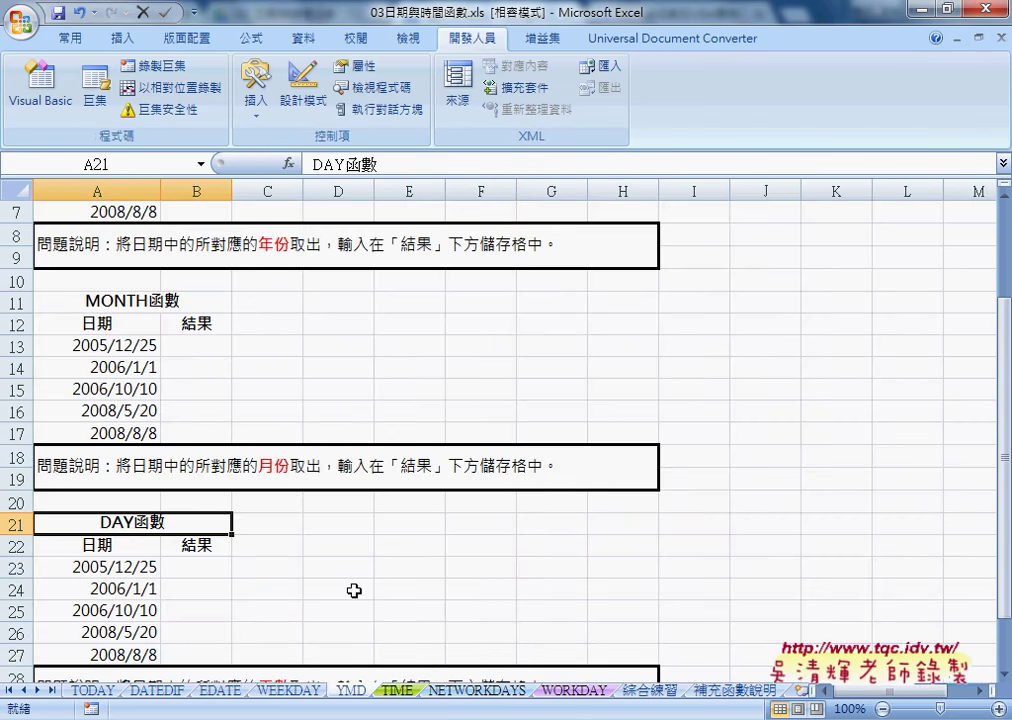
scroll(355, 592, "up", 2)
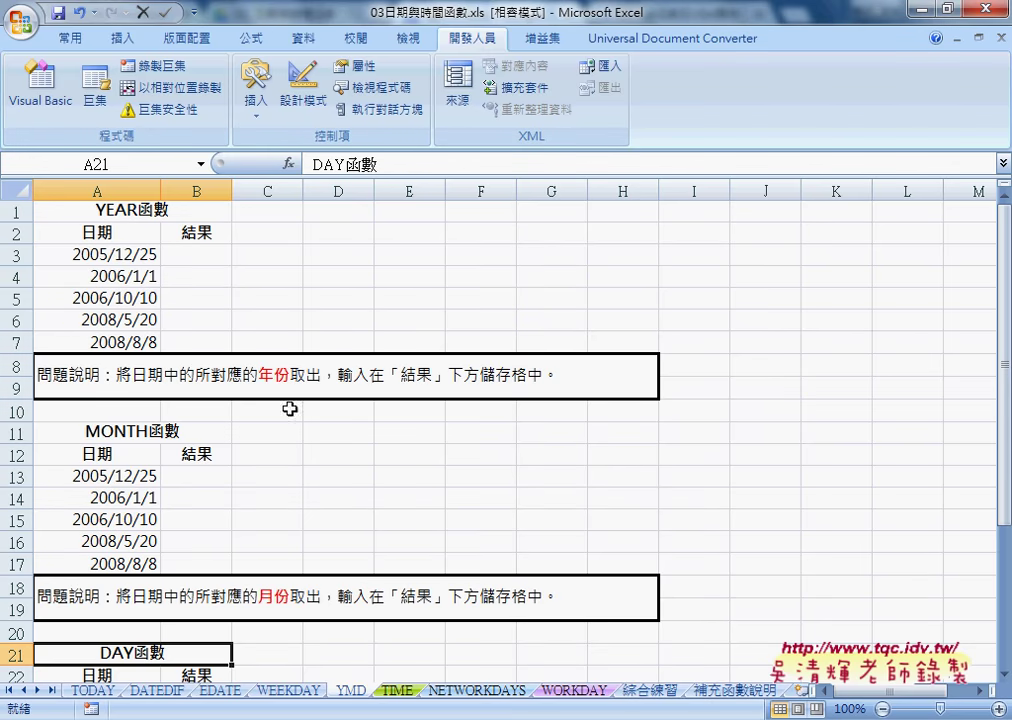
scroll(188, 507, "down", 3)
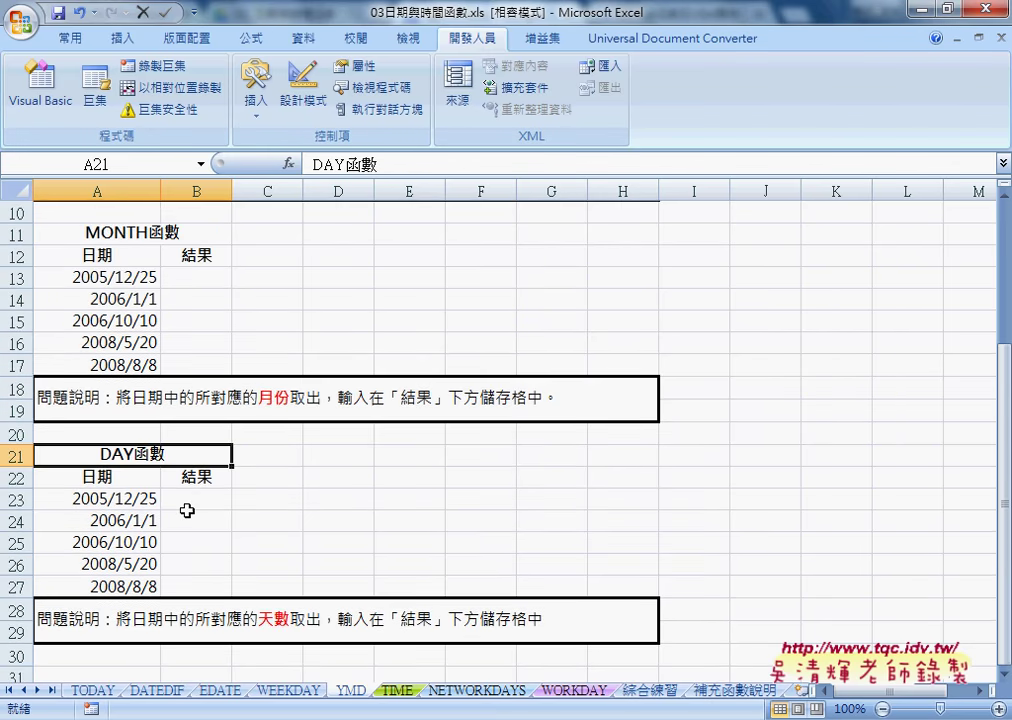
scroll(188, 507, "up", 3)
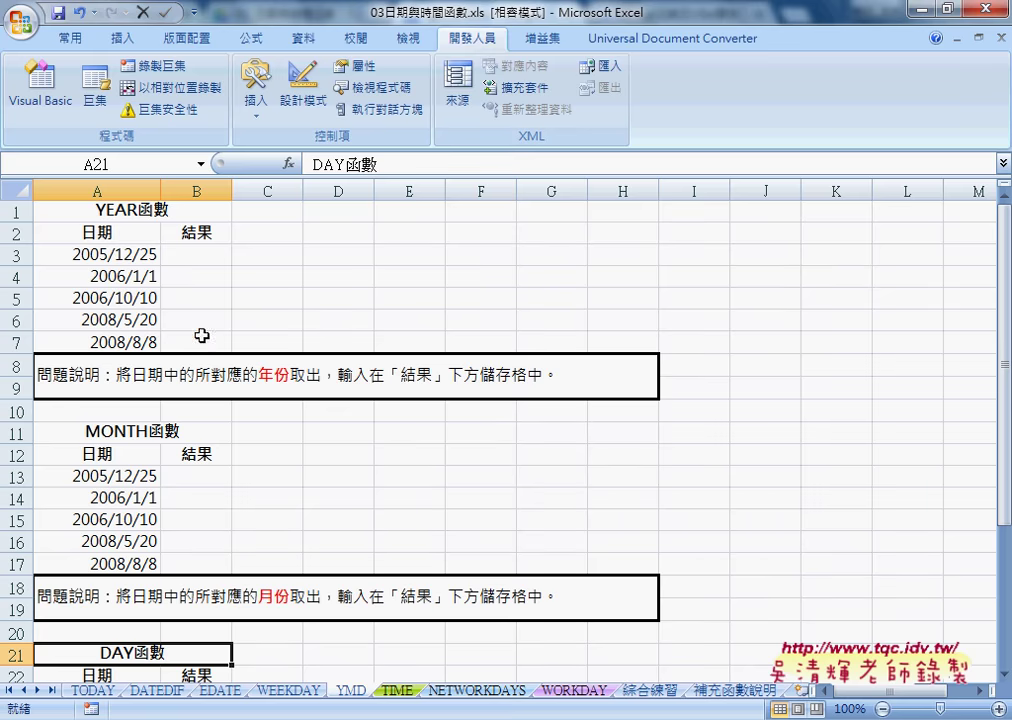
left_click(205, 256)
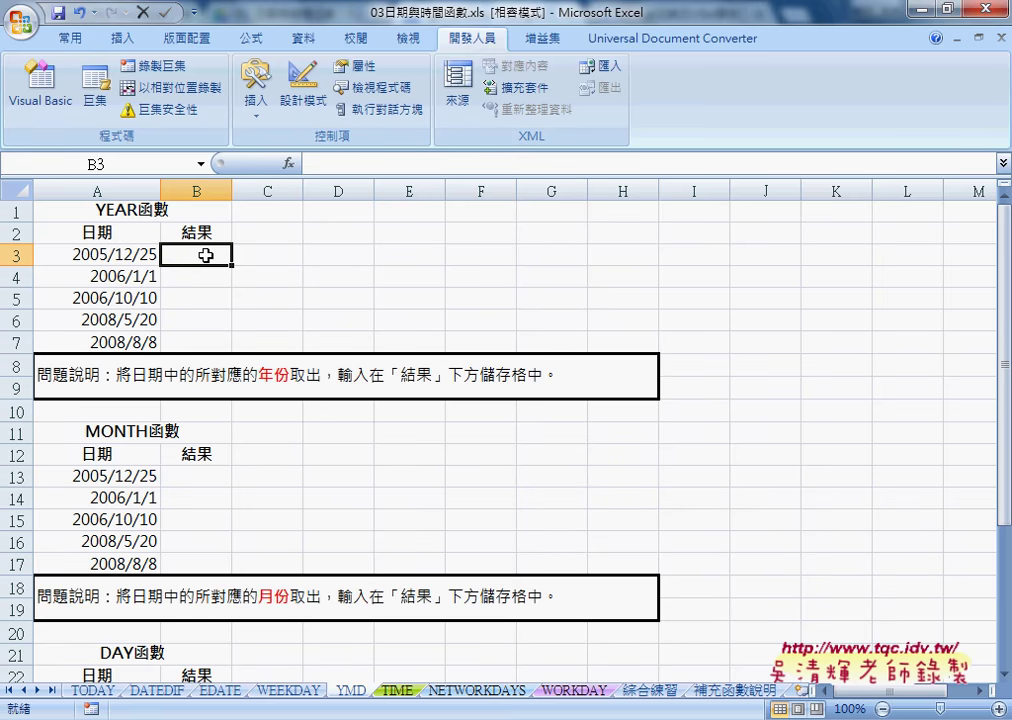
left_click(117, 430)
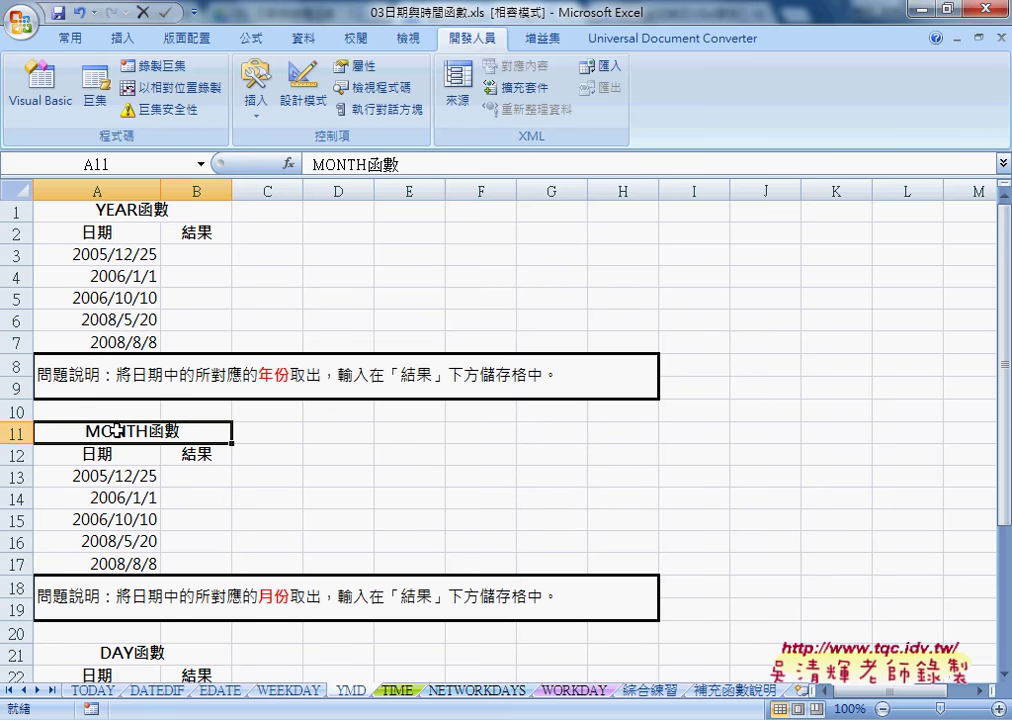
left_click(398, 691)
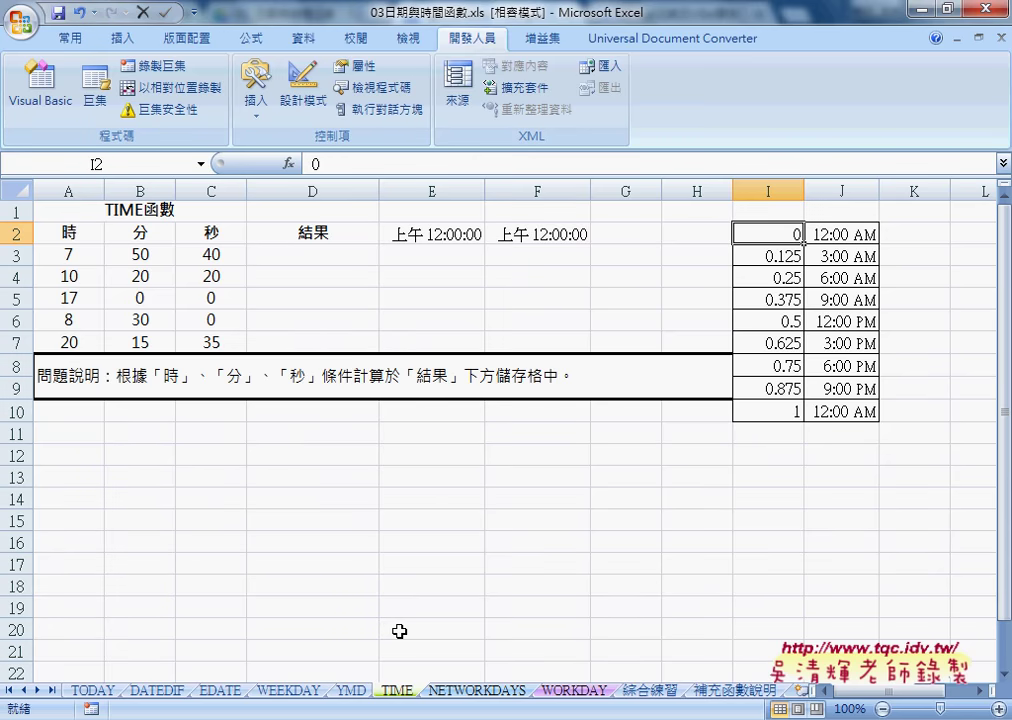
Clear the stray times in E2:F2 and identify the hour, minute, second cells A3:C3
left_click_drag(445, 235, 557, 237)
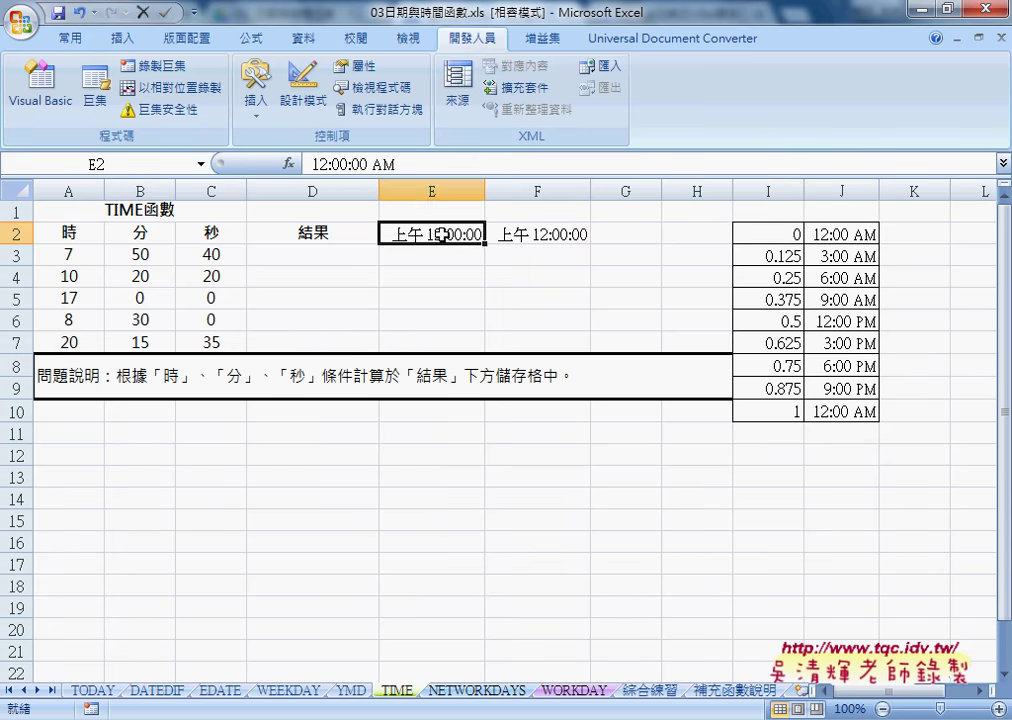
key("Delete")
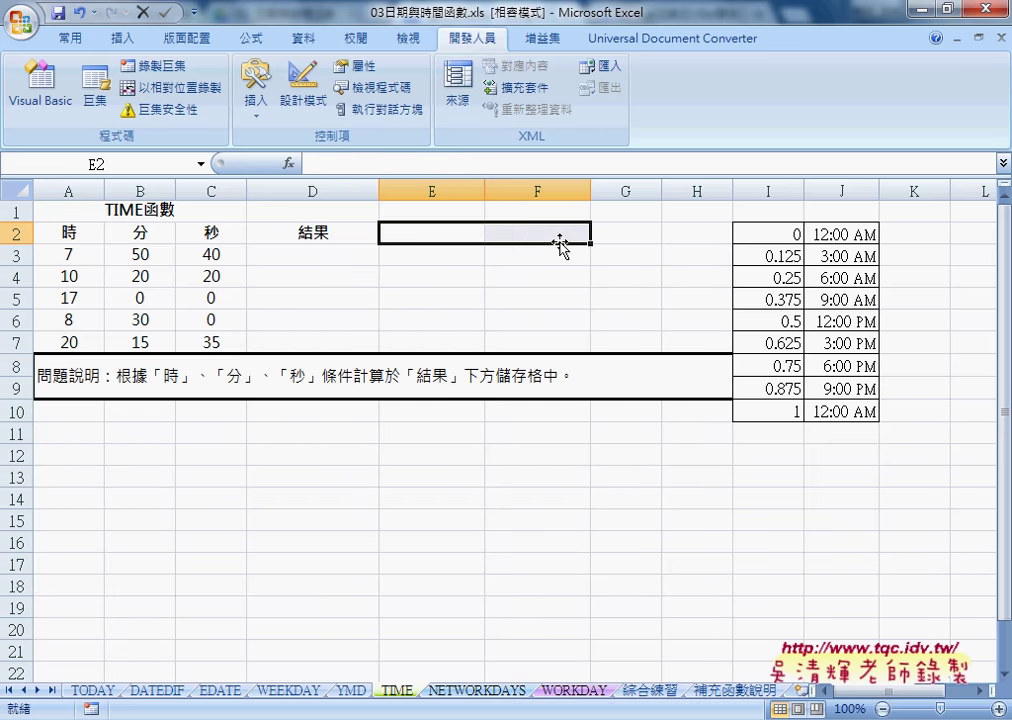
left_click(314, 254)
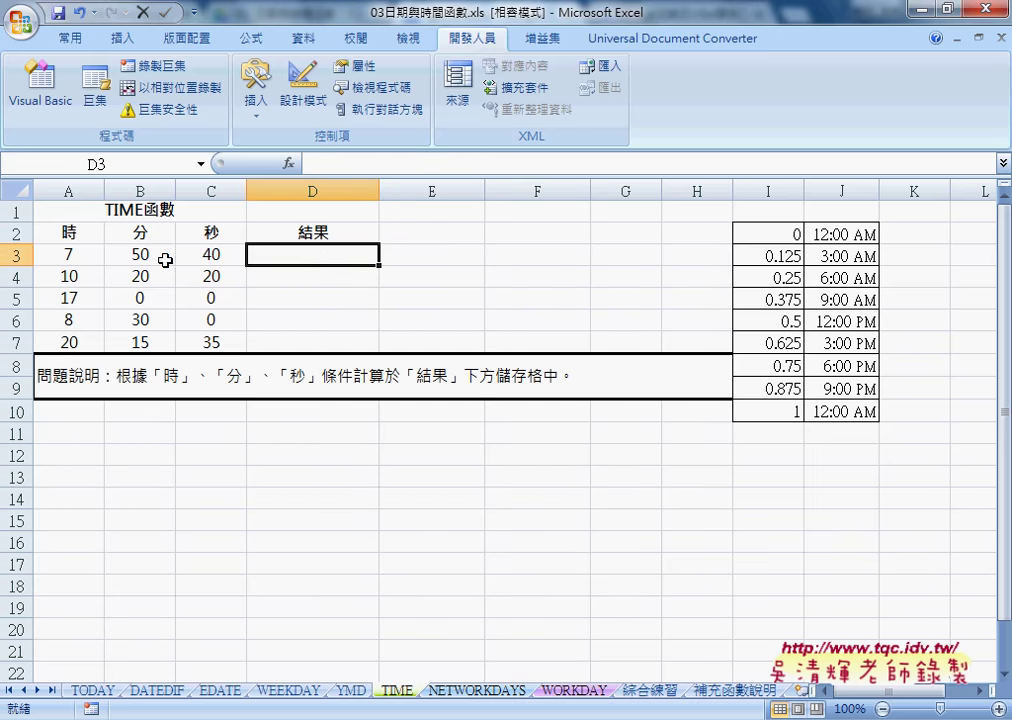
left_click(92, 259)
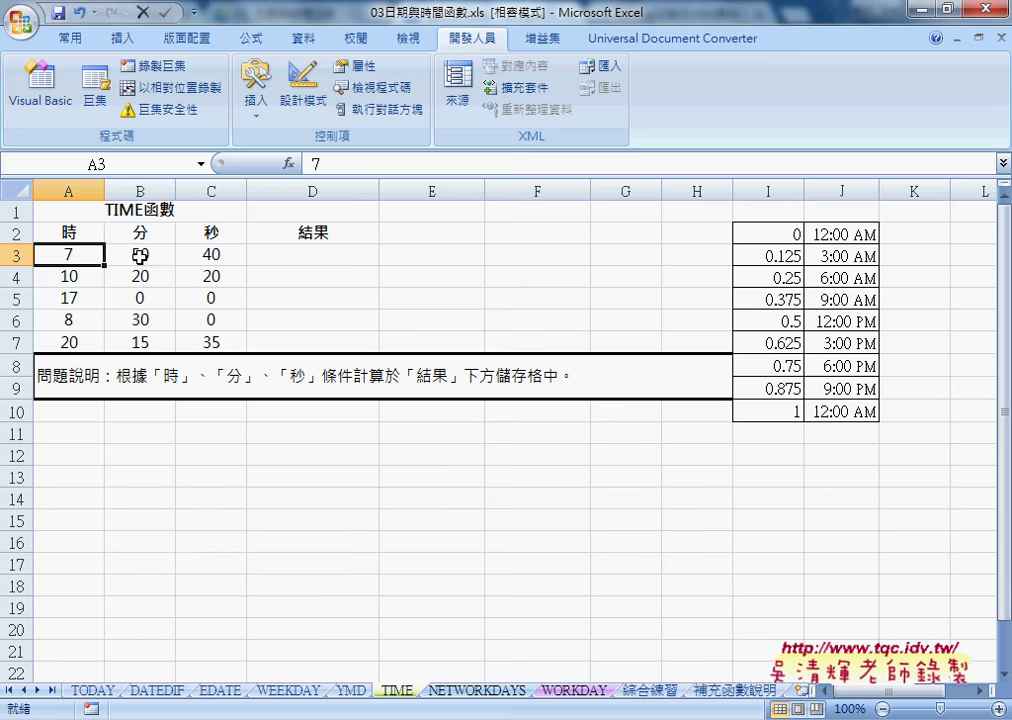
left_click(140, 257)
left_click(210, 255)
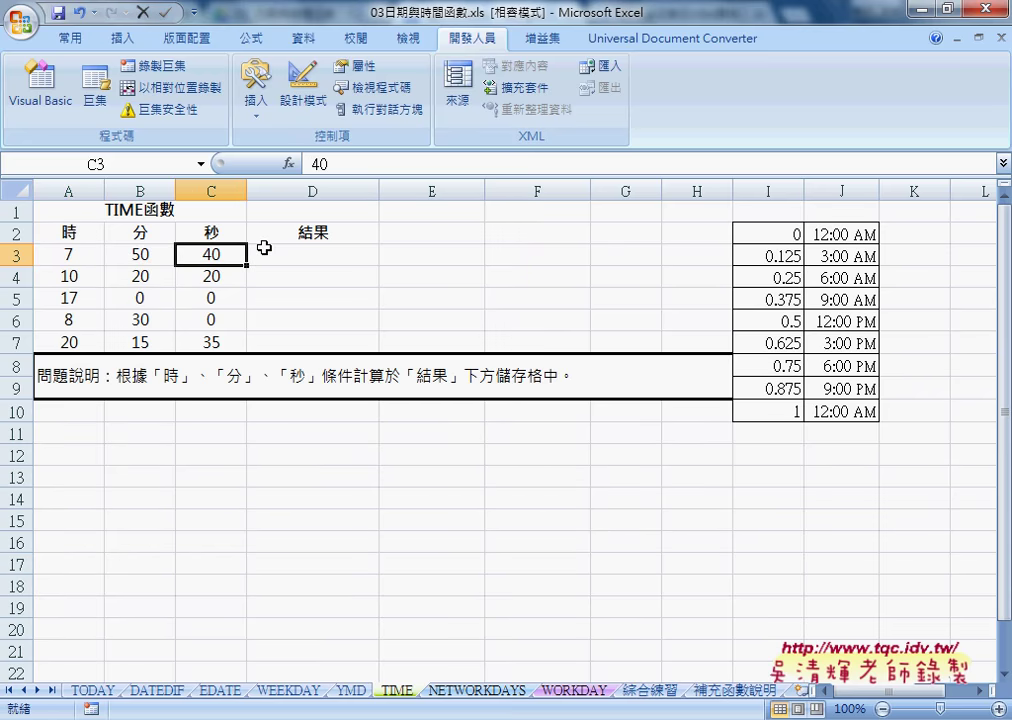
left_click(303, 251)
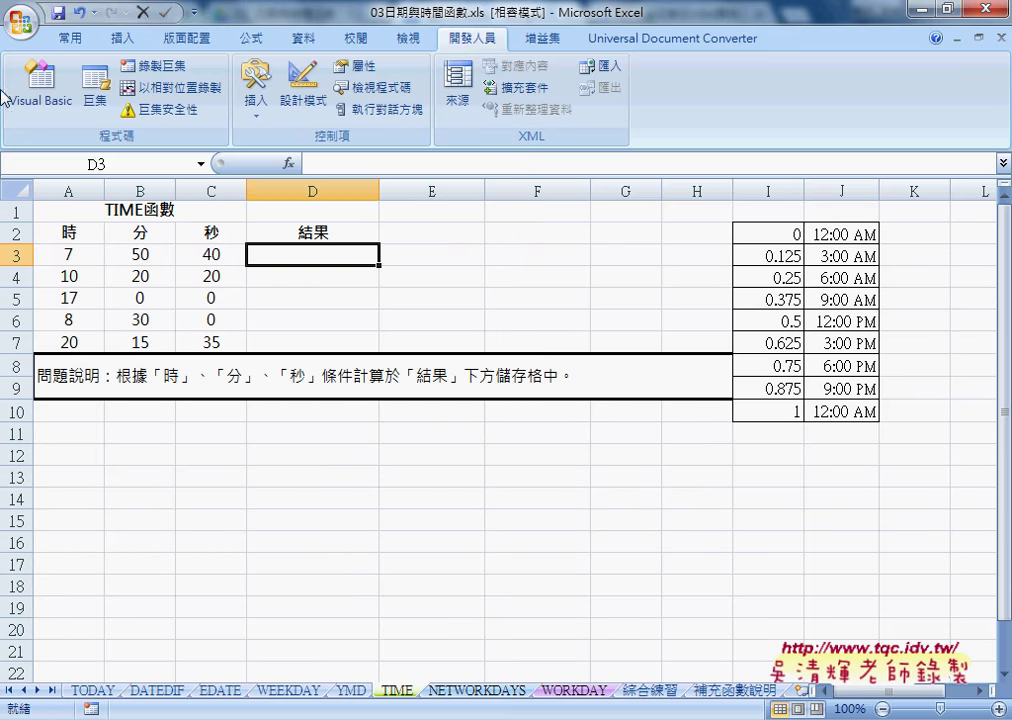
left_click(79, 258)
left_click(130, 258)
left_click(211, 258)
Insert the TIME function into cell D3
left_click(300, 244)
left_click(289, 164)
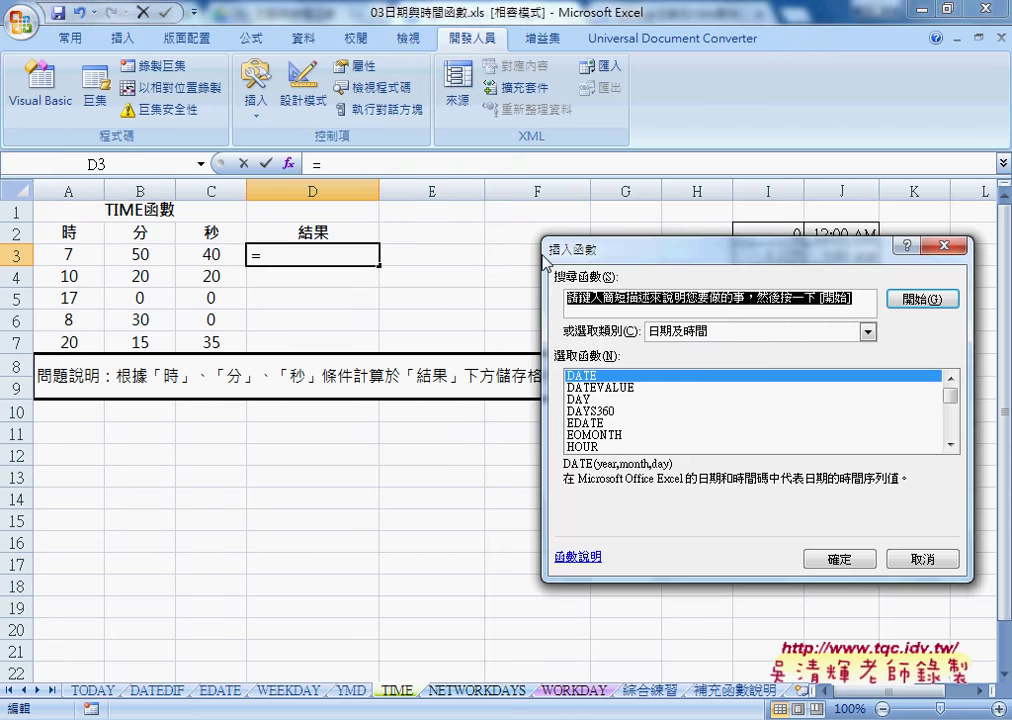
left_click_drag(592, 246, 456, 142)
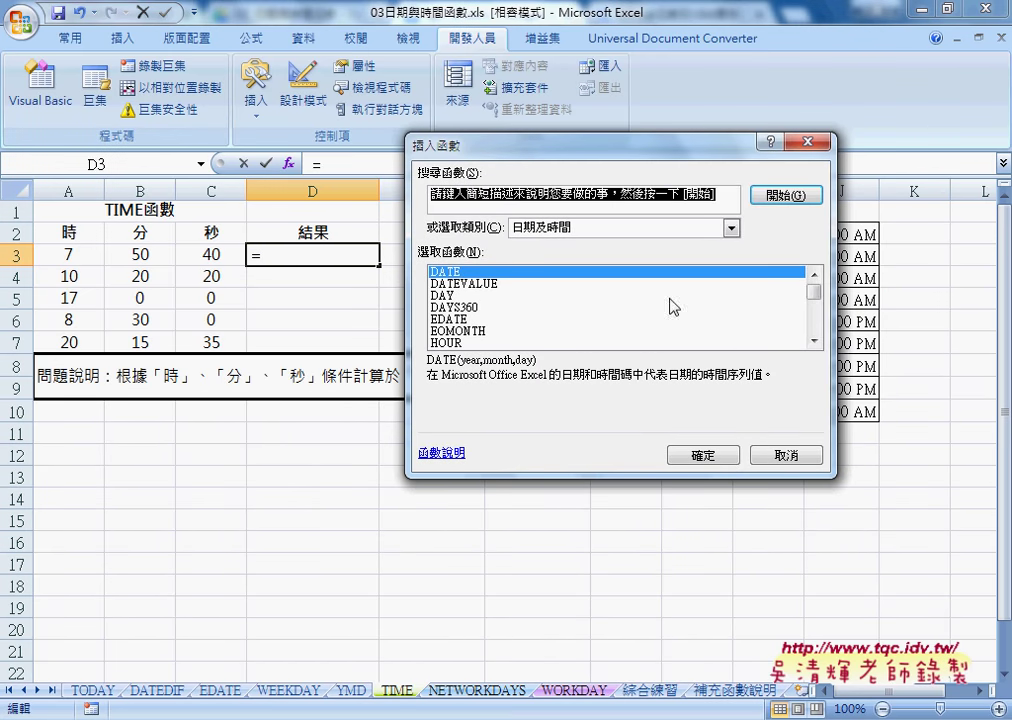
left_click_drag(815, 291, 818, 322)
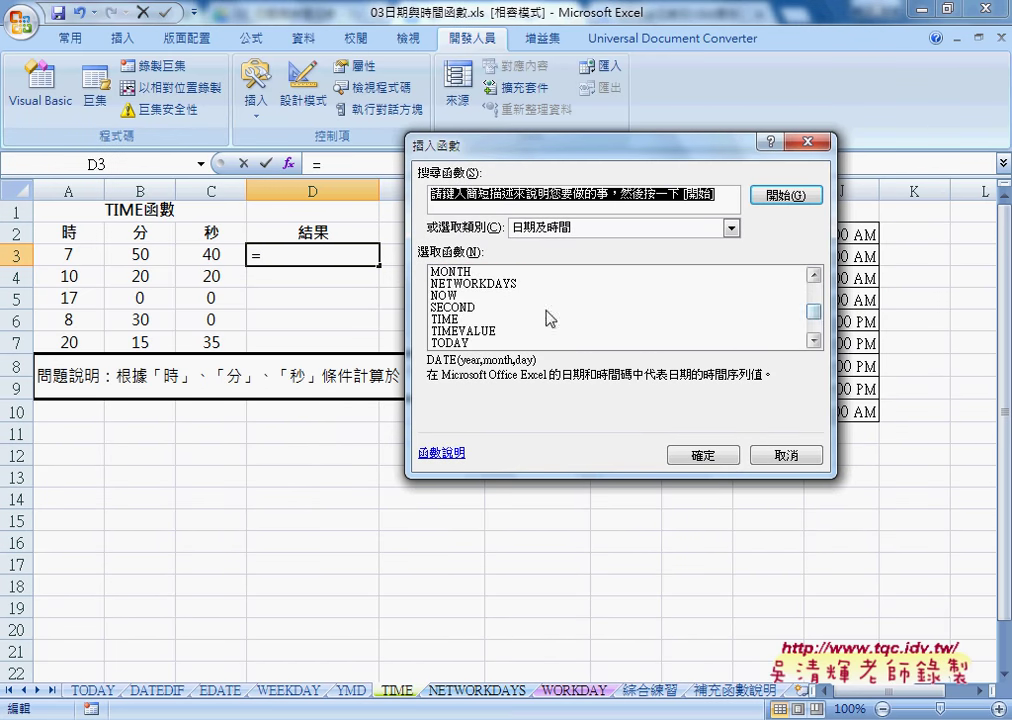
left_click(445, 320)
left_click(702, 457)
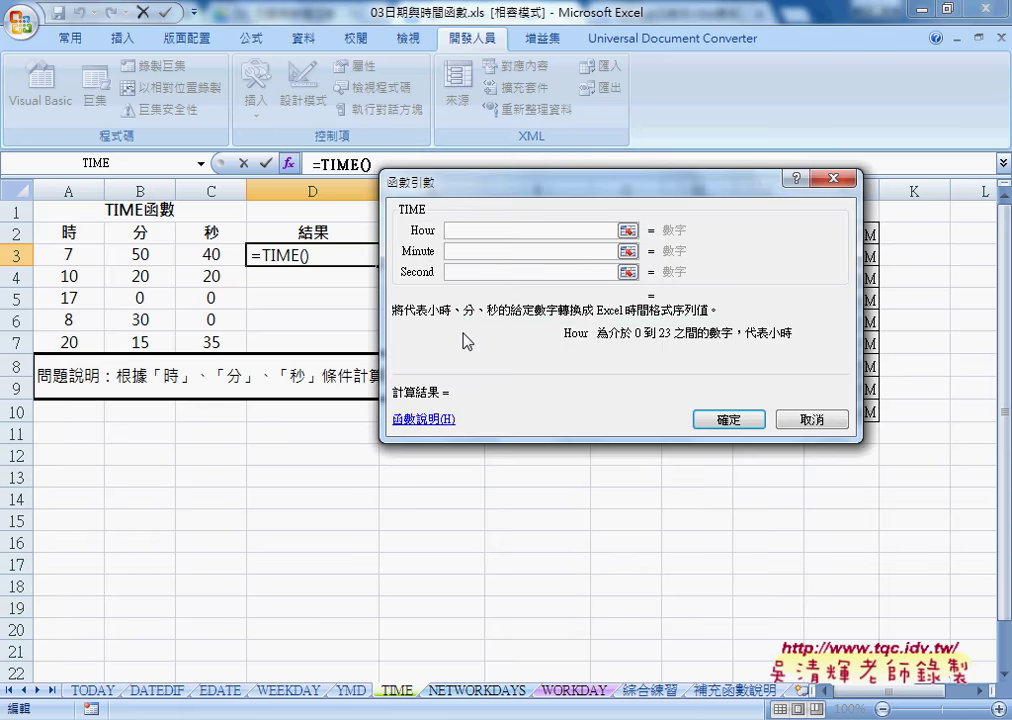
Set TIME's Hour A3, Minute B3, Second C3 so D3 shows 7:50:40 AM
left_click(70, 255)
left_click(517, 252)
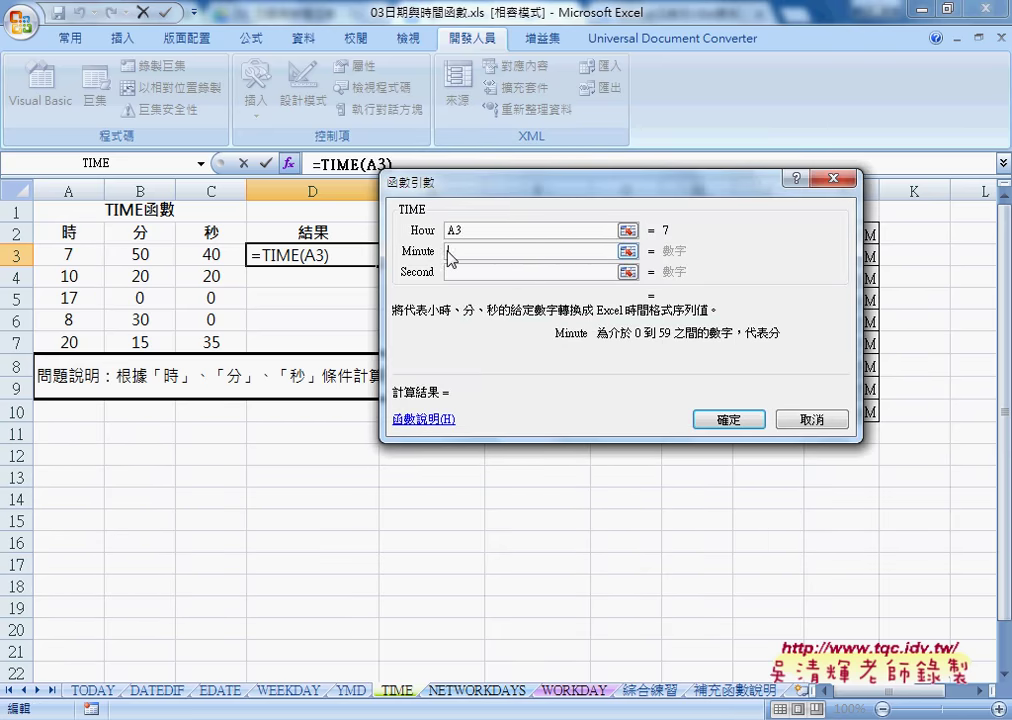
left_click(151, 255)
left_click(452, 272)
left_click(222, 257)
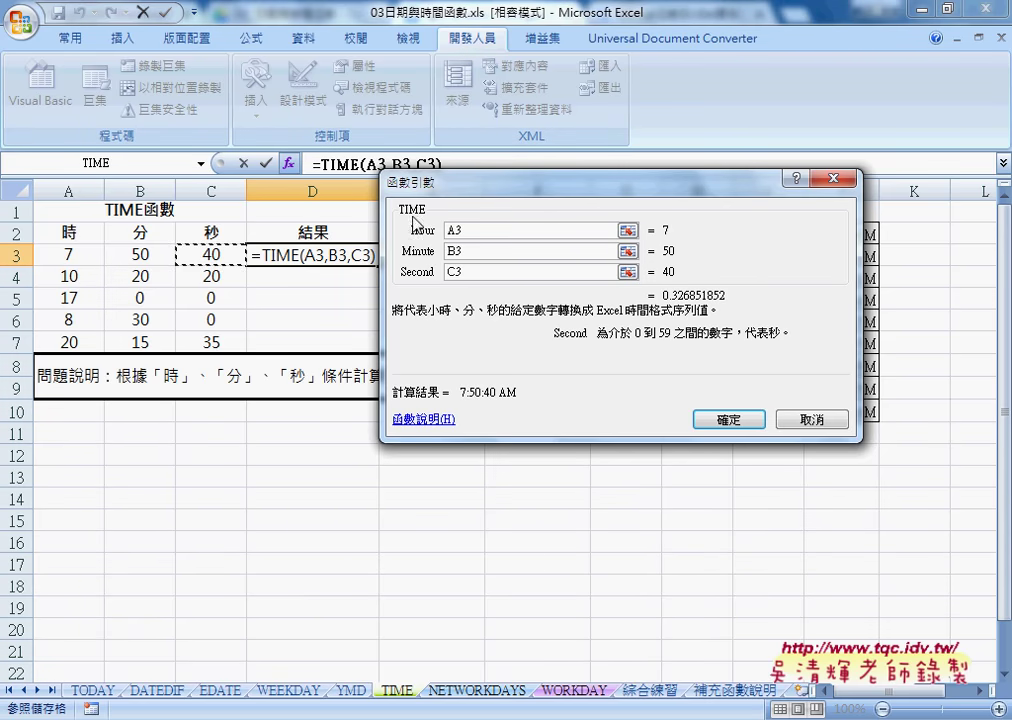
left_click(735, 424)
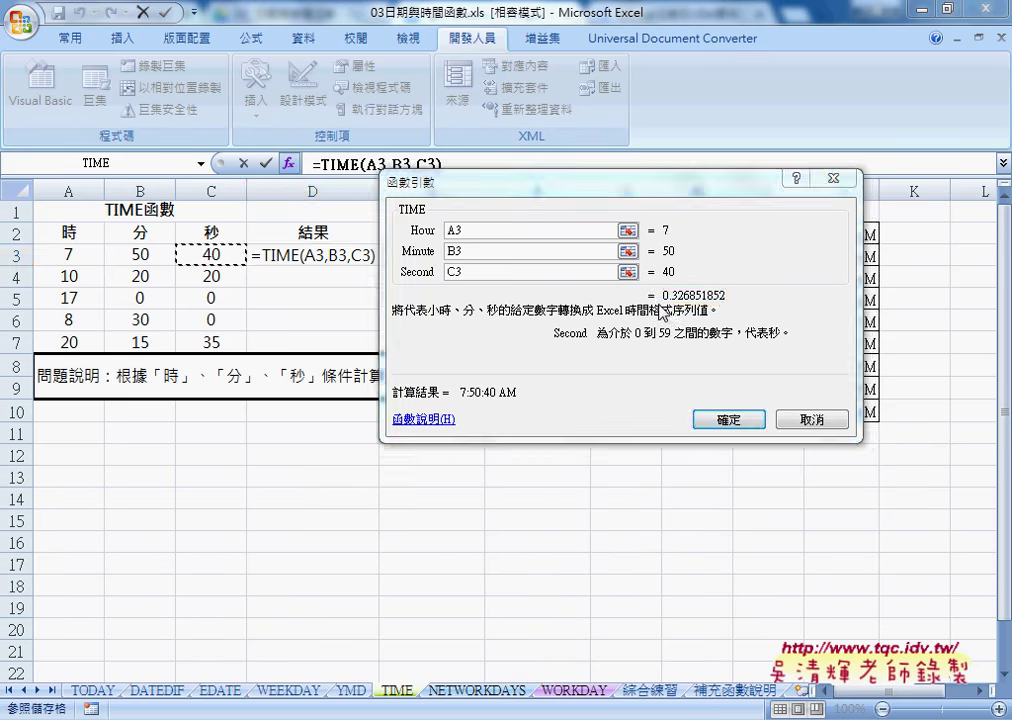
left_click(729, 419)
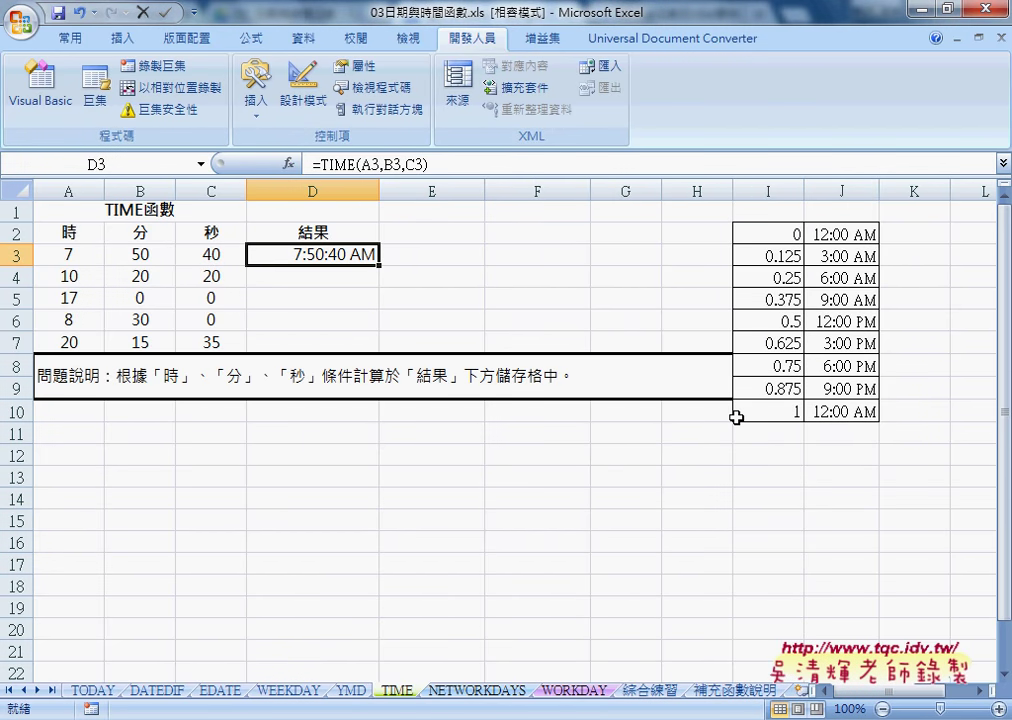
Apply the General number format to D3 so it reads 0.326851852
right_click(362, 257)
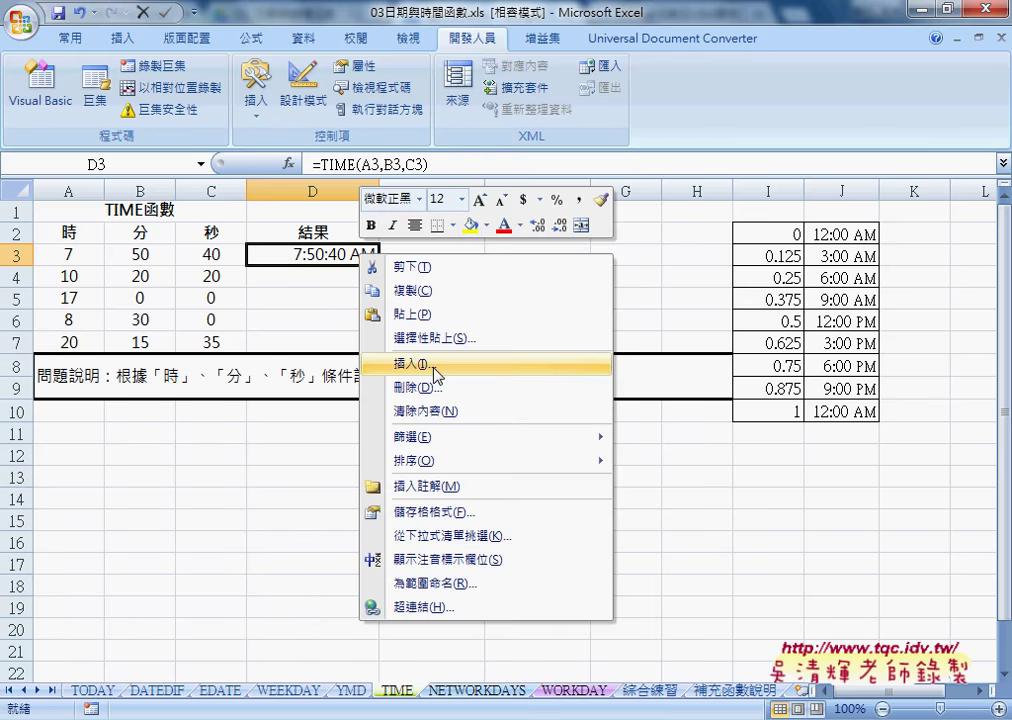
left_click(476, 514)
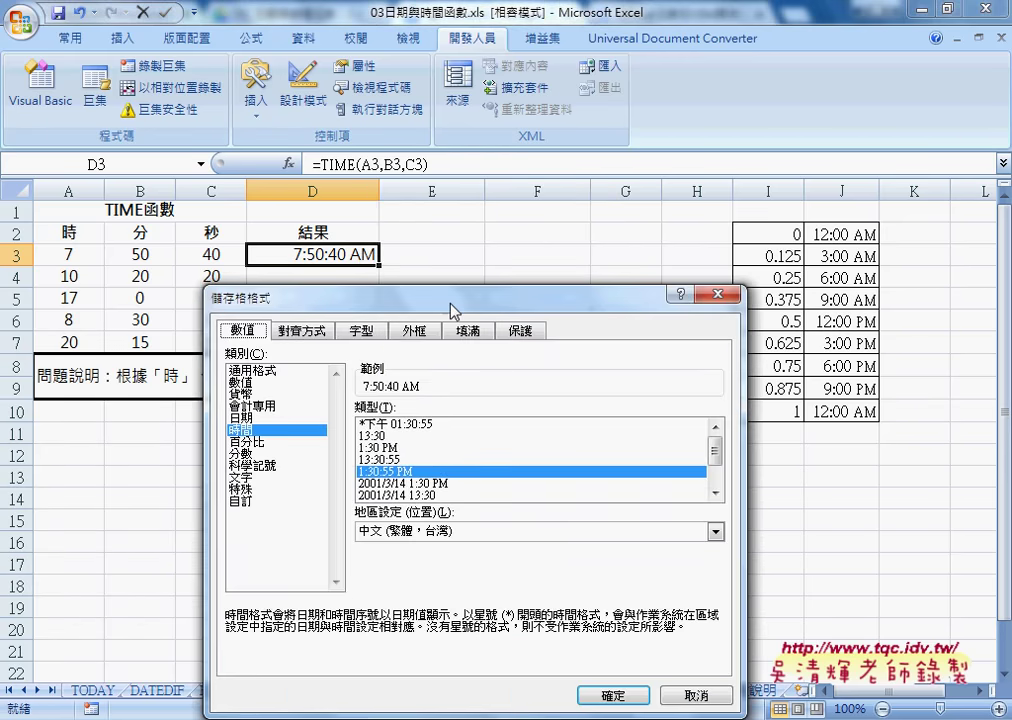
mouse_move(452, 244)
left_mouse_down()
mouse_move(548, 276)
mouse_move(660, 201)
left_mouse_up()
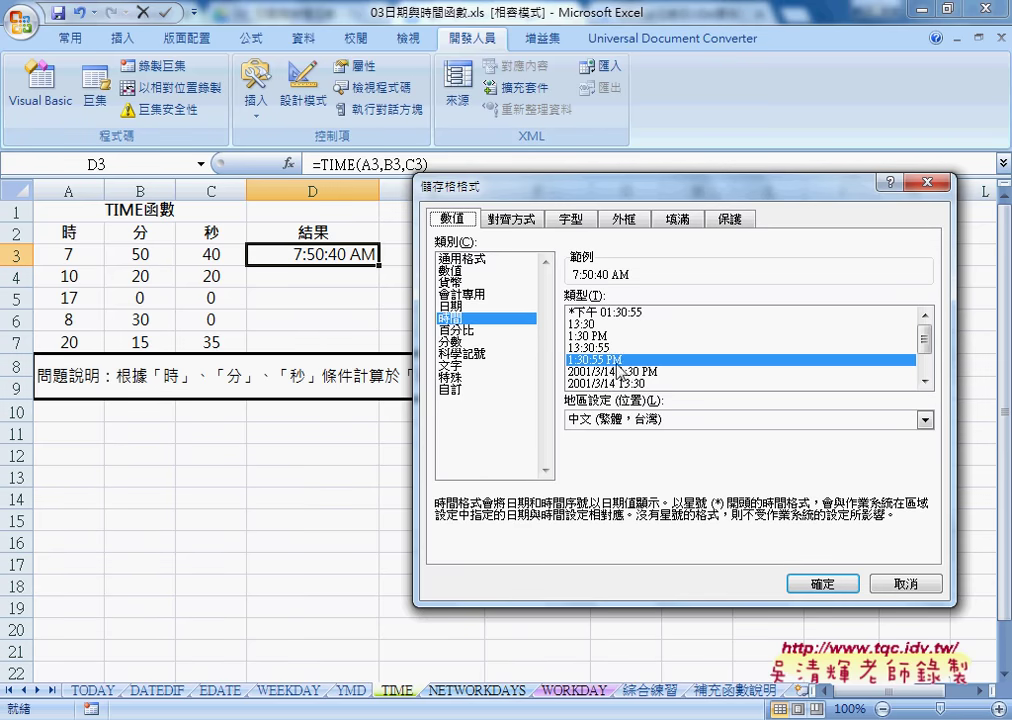
left_click(476, 262)
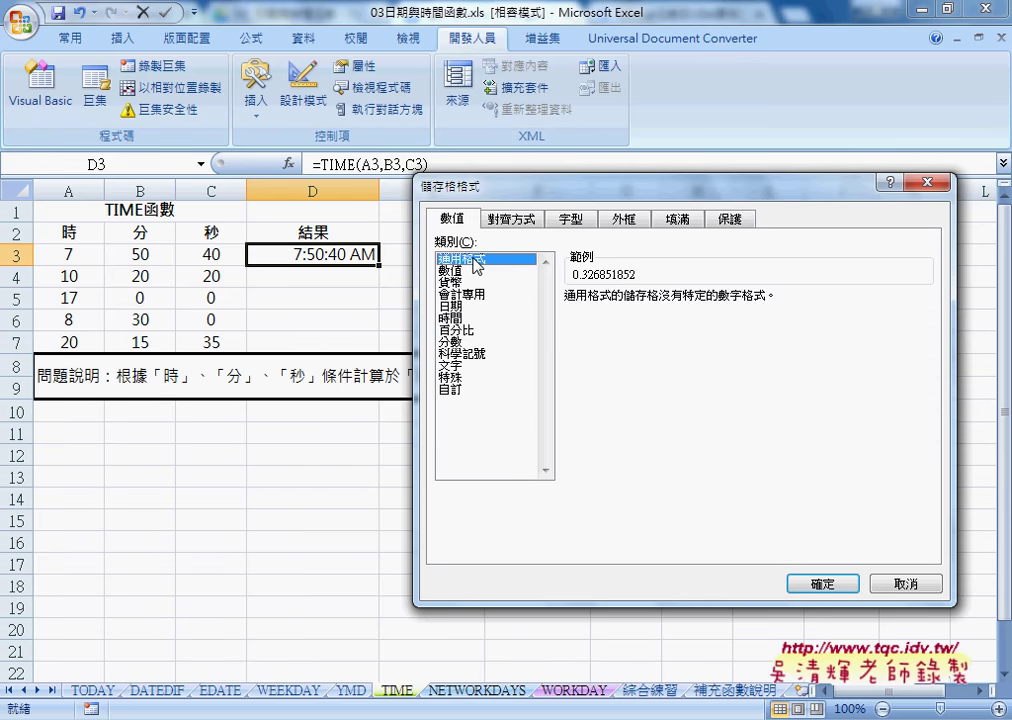
left_click(825, 582)
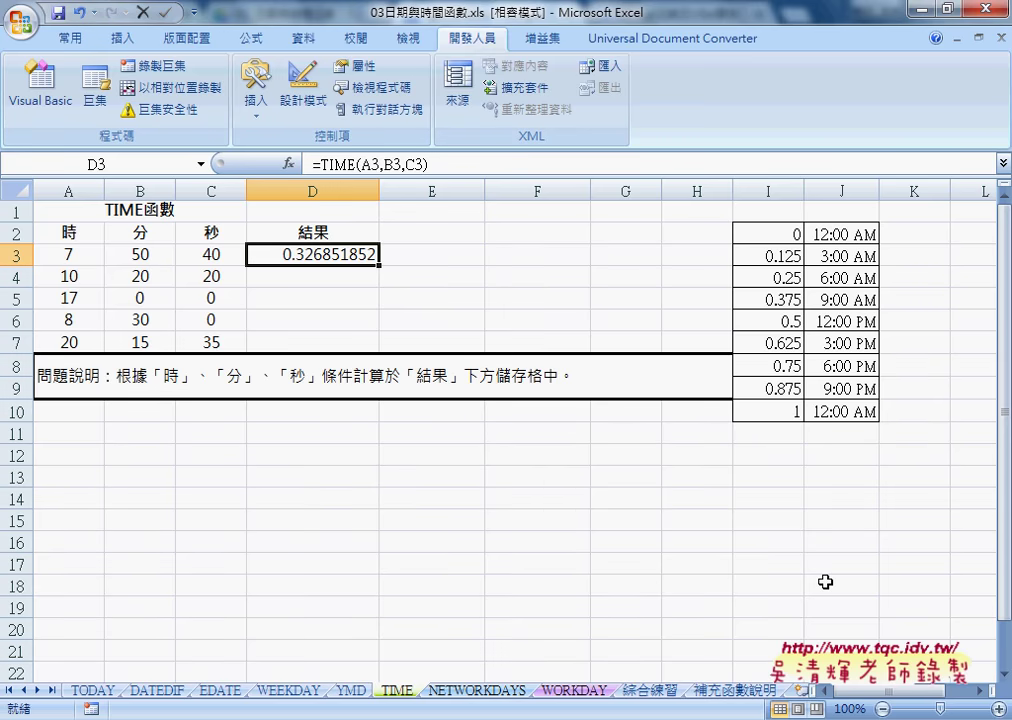
left_click(772, 215)
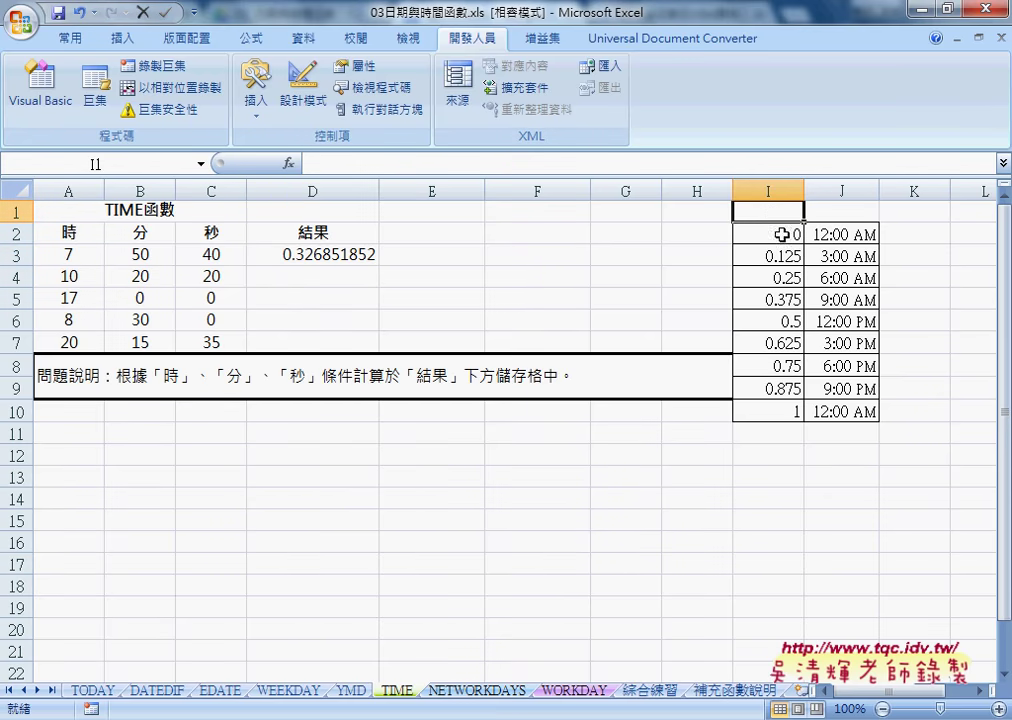
left_click(785, 237)
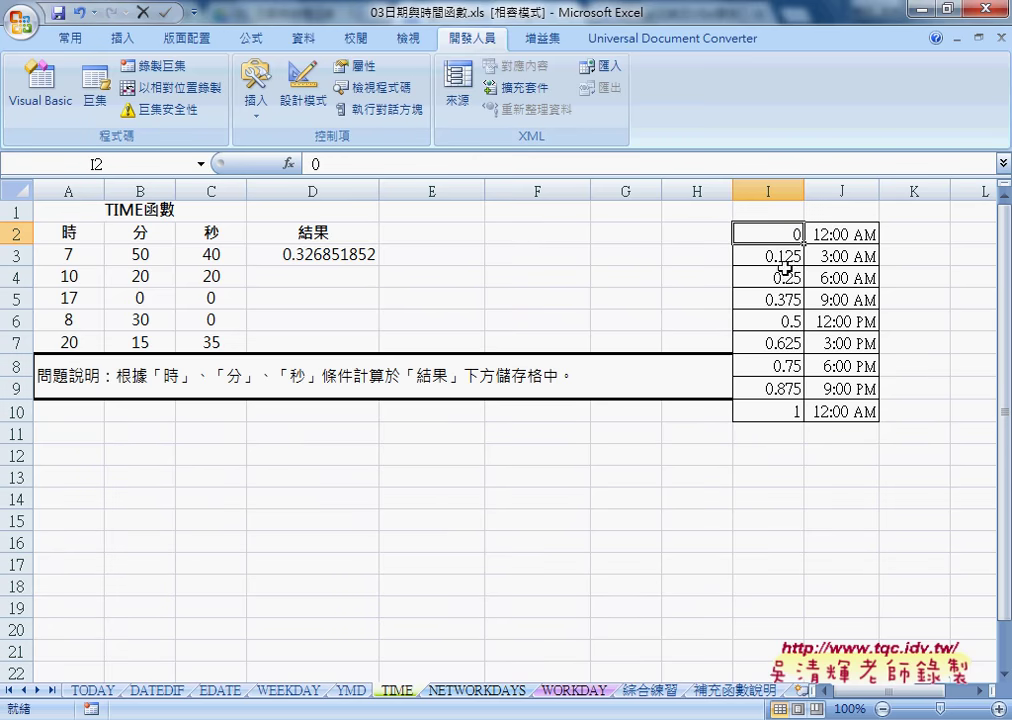
left_click(788, 257)
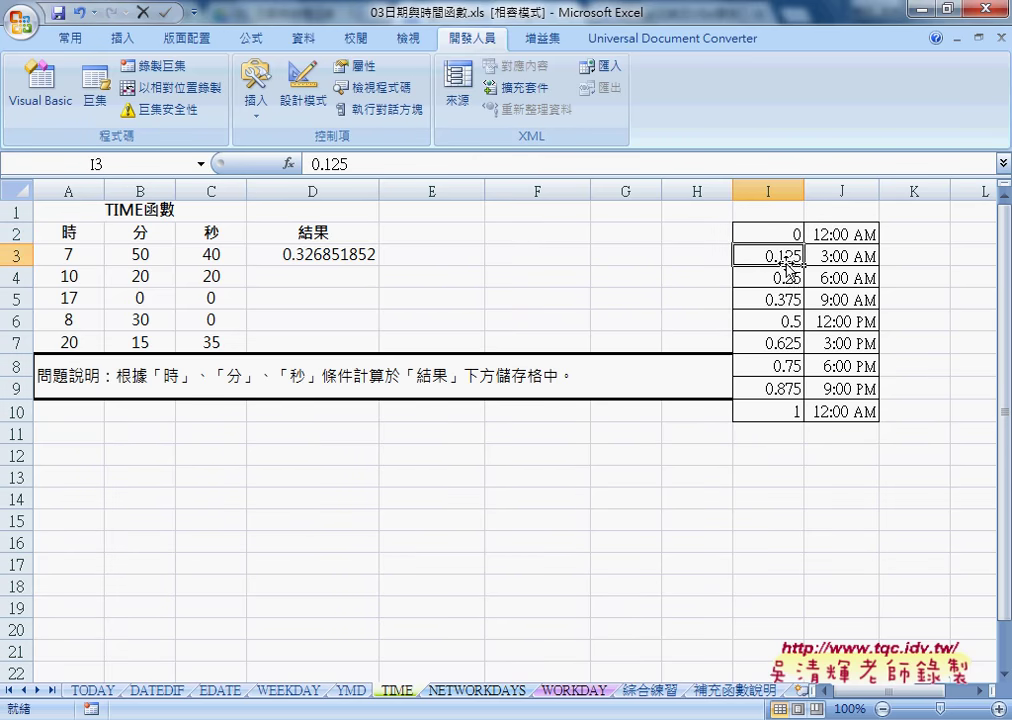
left_click(796, 416)
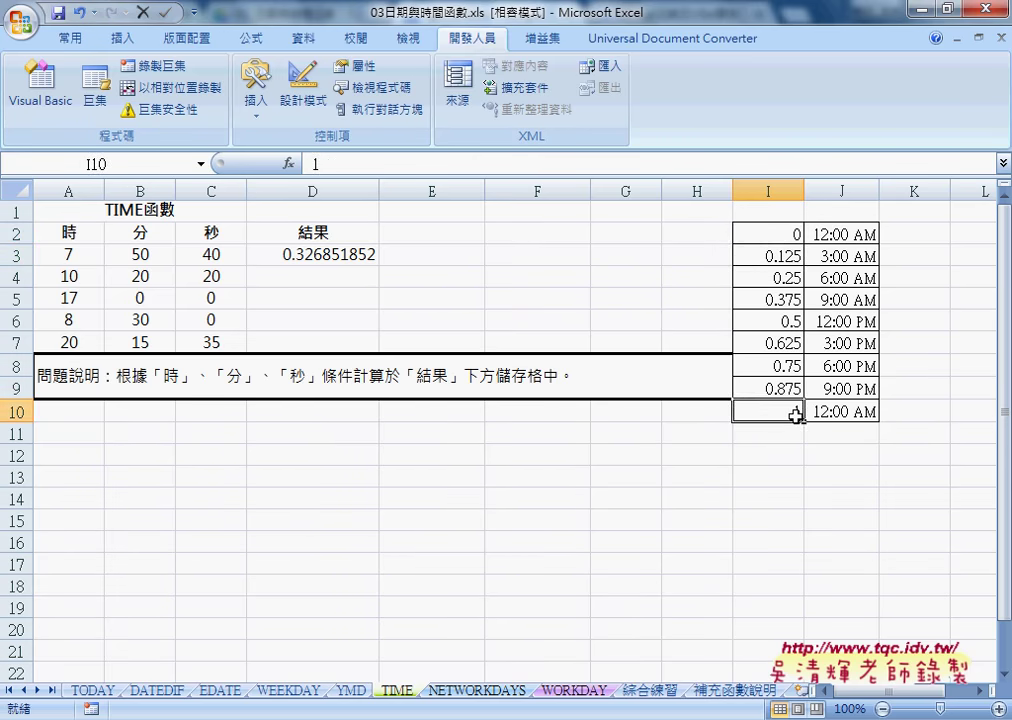
left_click_drag(779, 234, 780, 414)
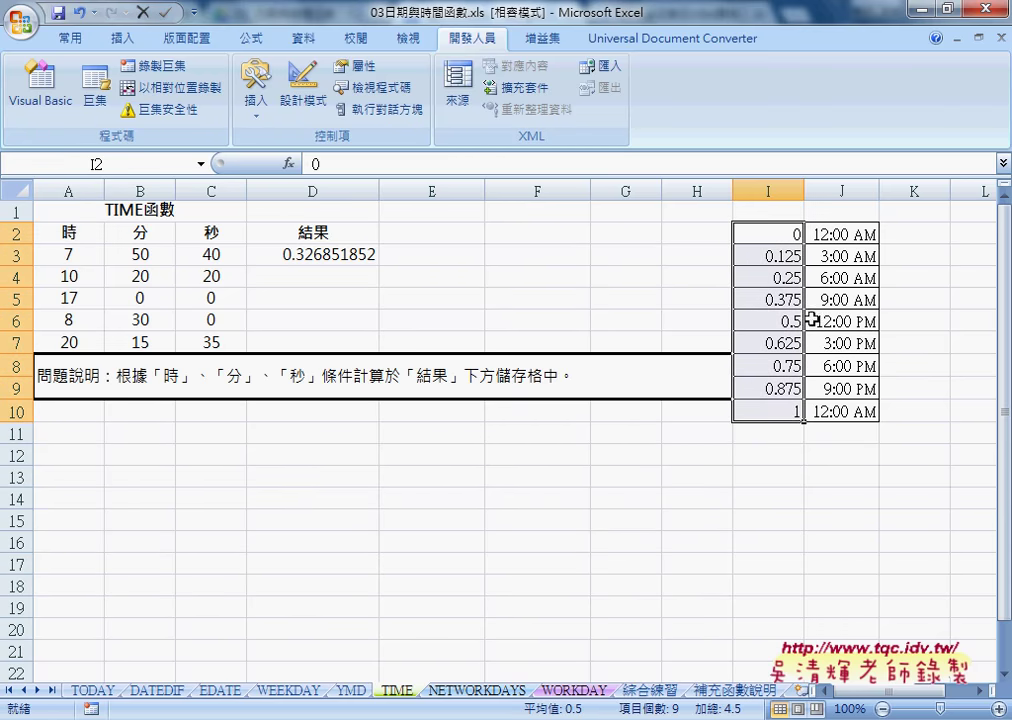
left_click(859, 234)
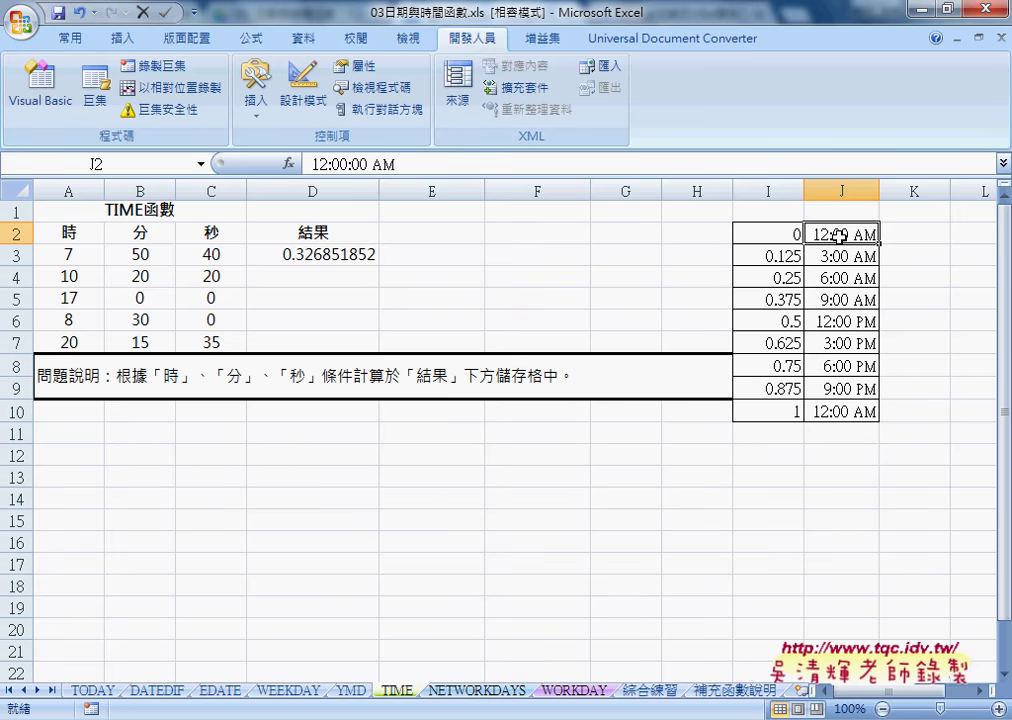
left_click(779, 255)
left_click(853, 259)
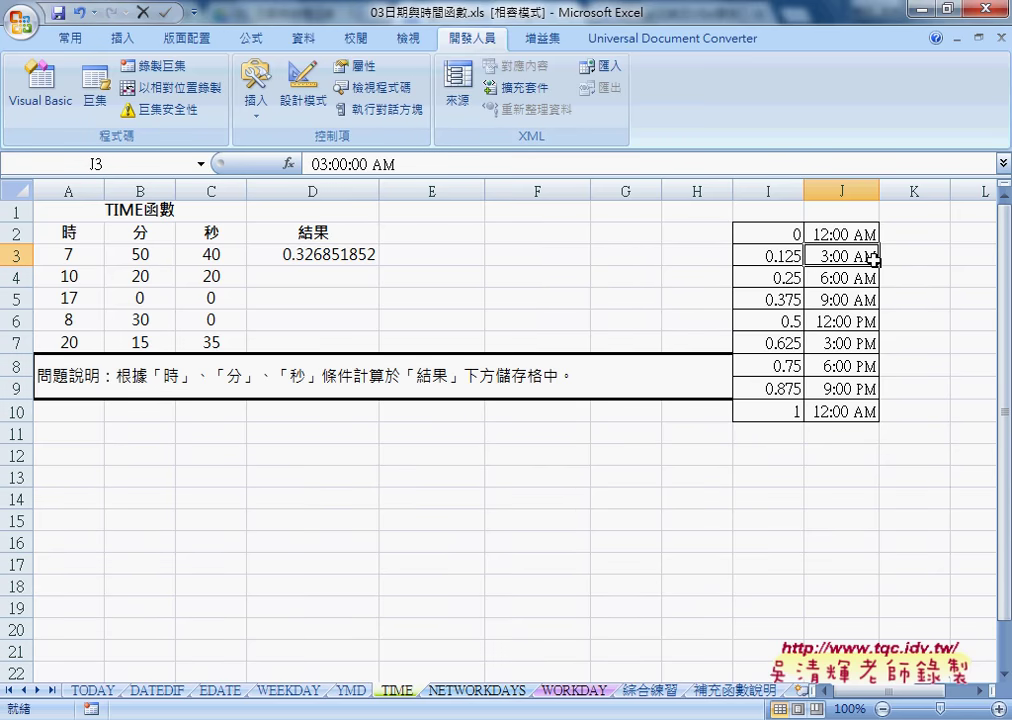
left_click(785, 257)
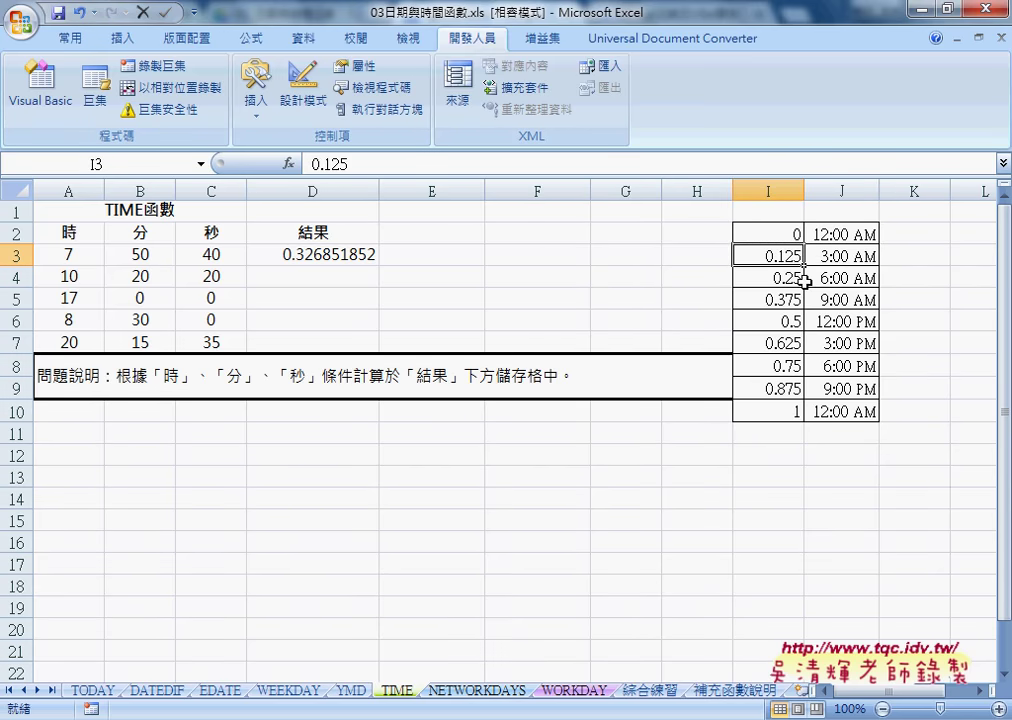
left_click(791, 233)
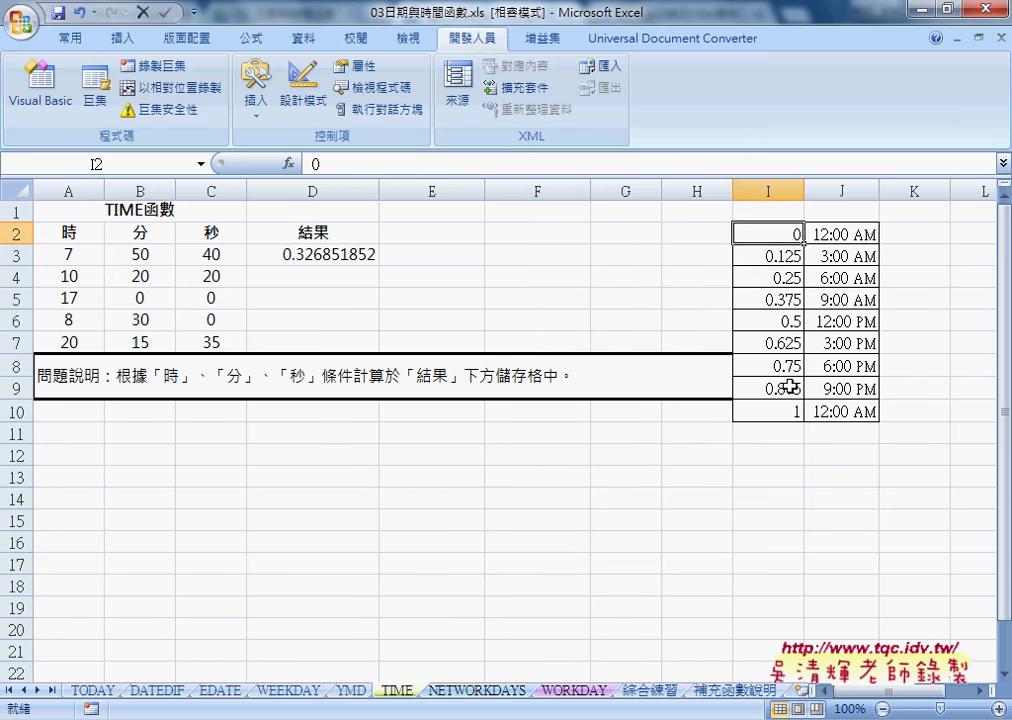
left_click(791, 410)
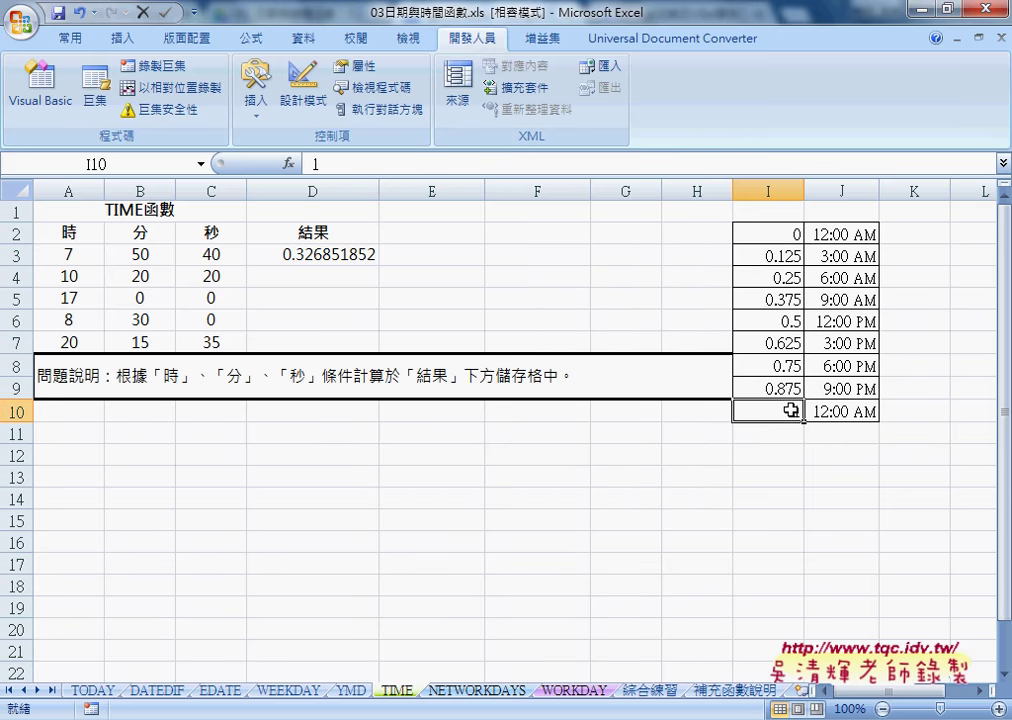
left_click(848, 413)
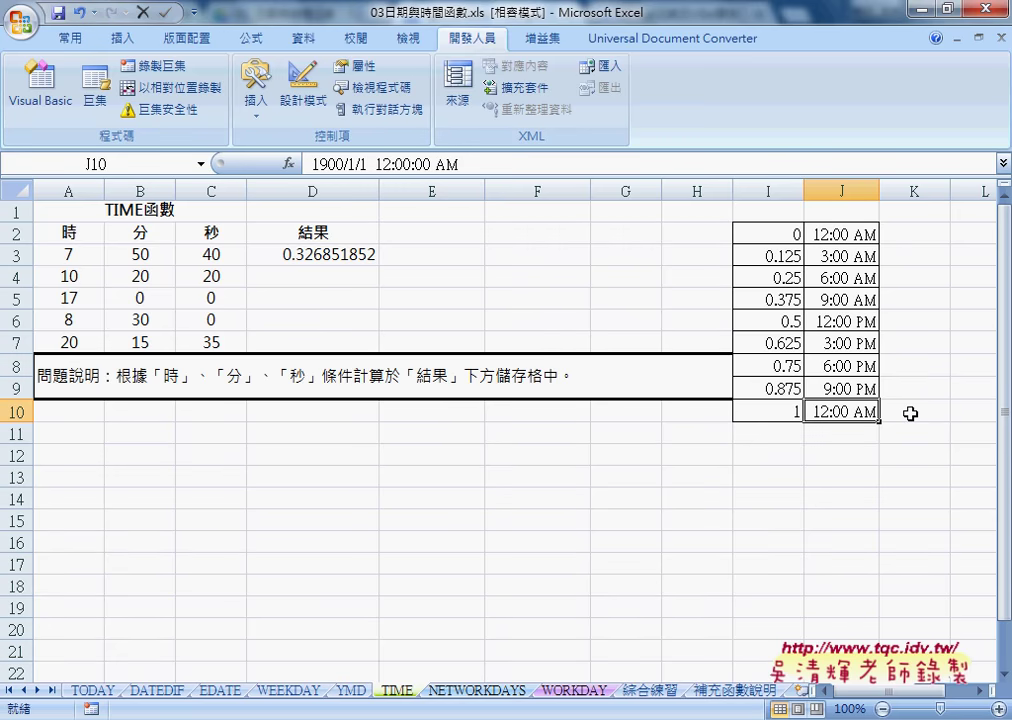
left_click(790, 256)
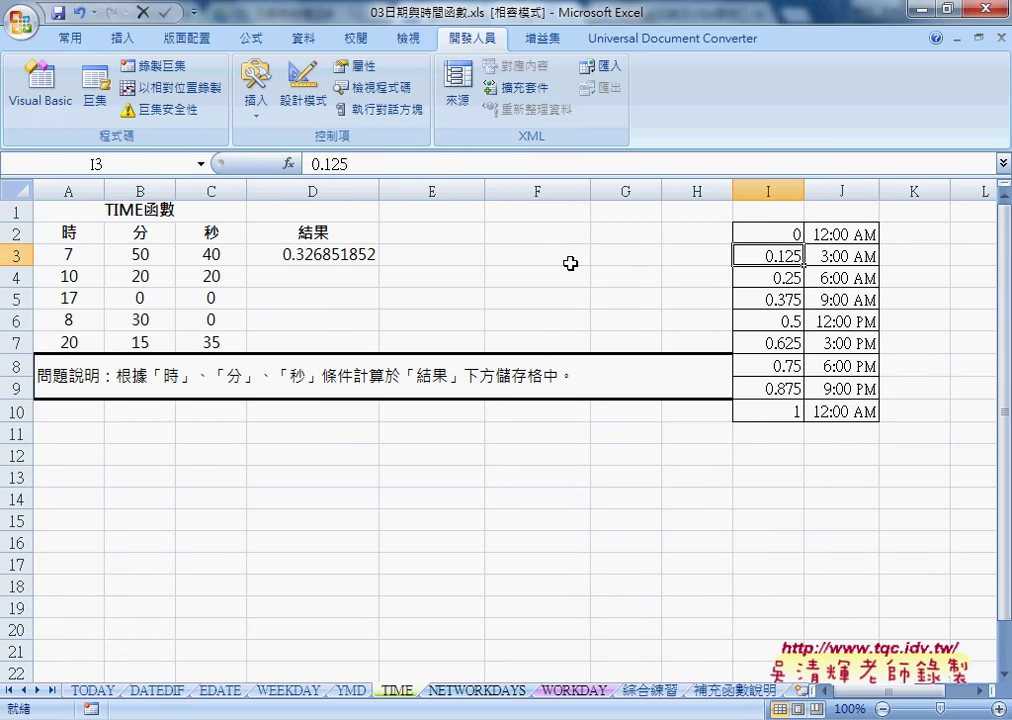
left_click(344, 256)
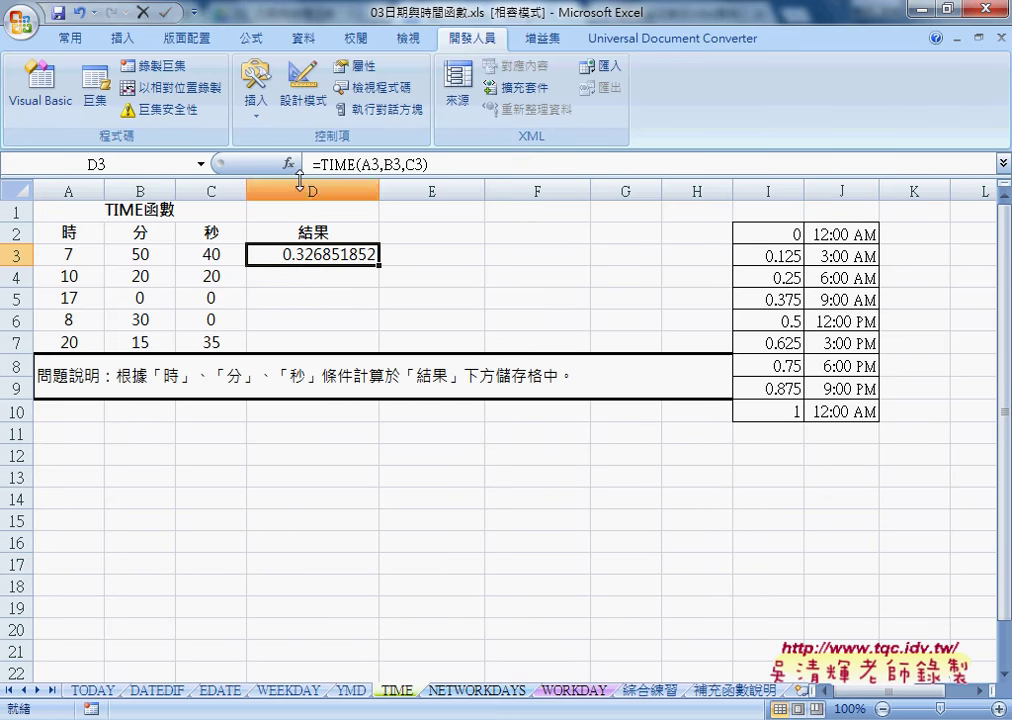
Give D3 the Time number format so it shows 上午 07:50:40
right_click(336, 257)
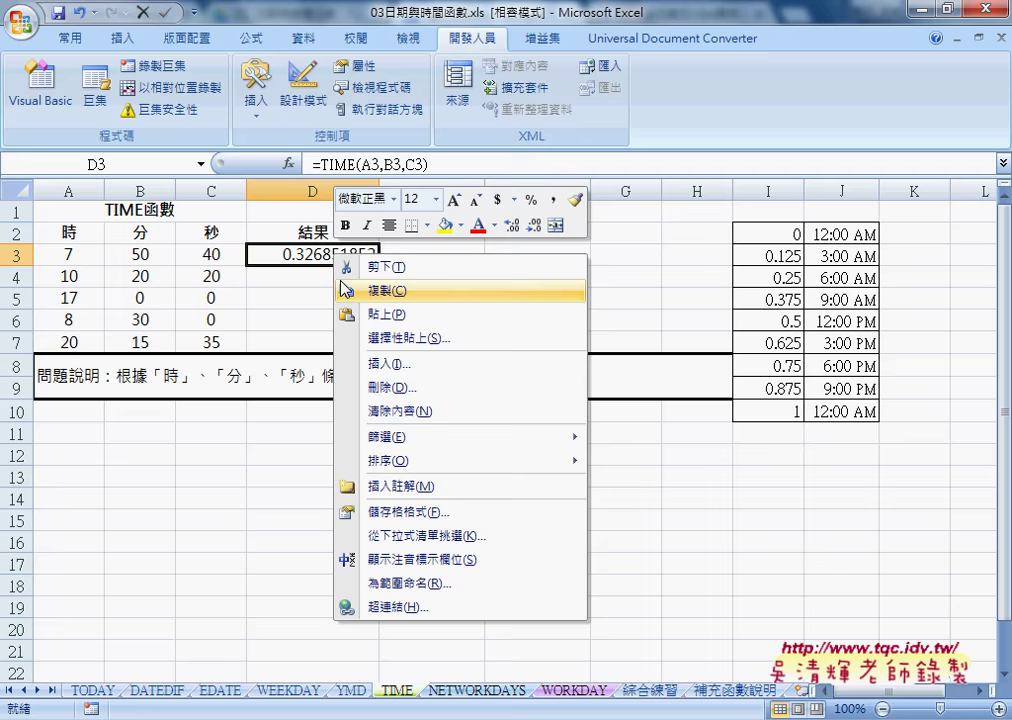
left_click(460, 512)
left_click_drag(292, 248, 626, 167)
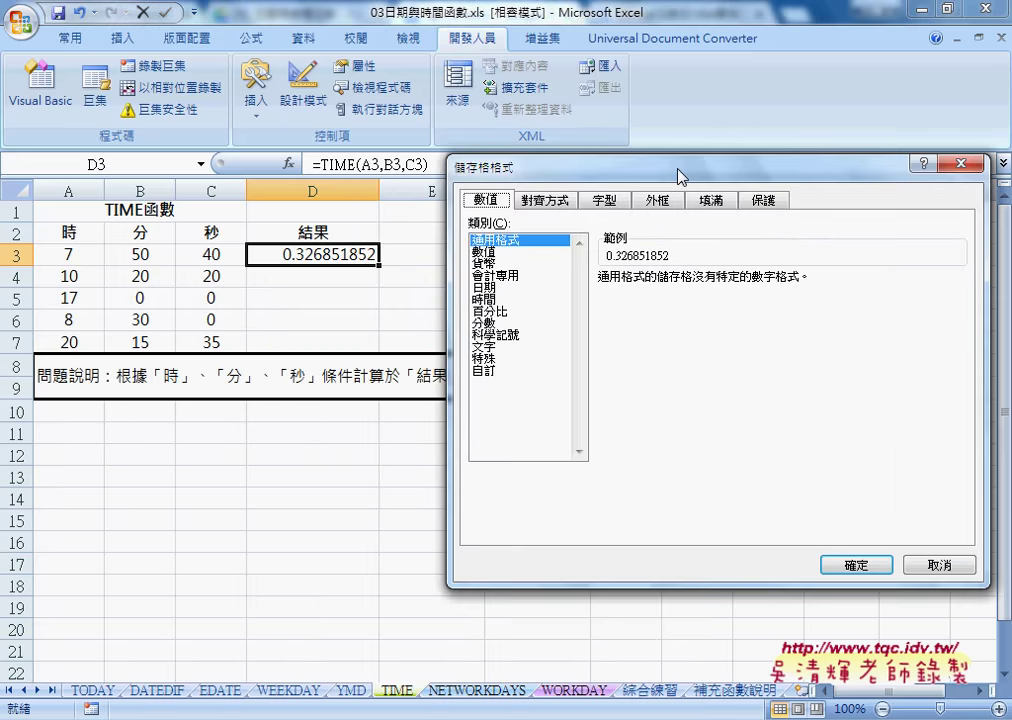
left_click(483, 299)
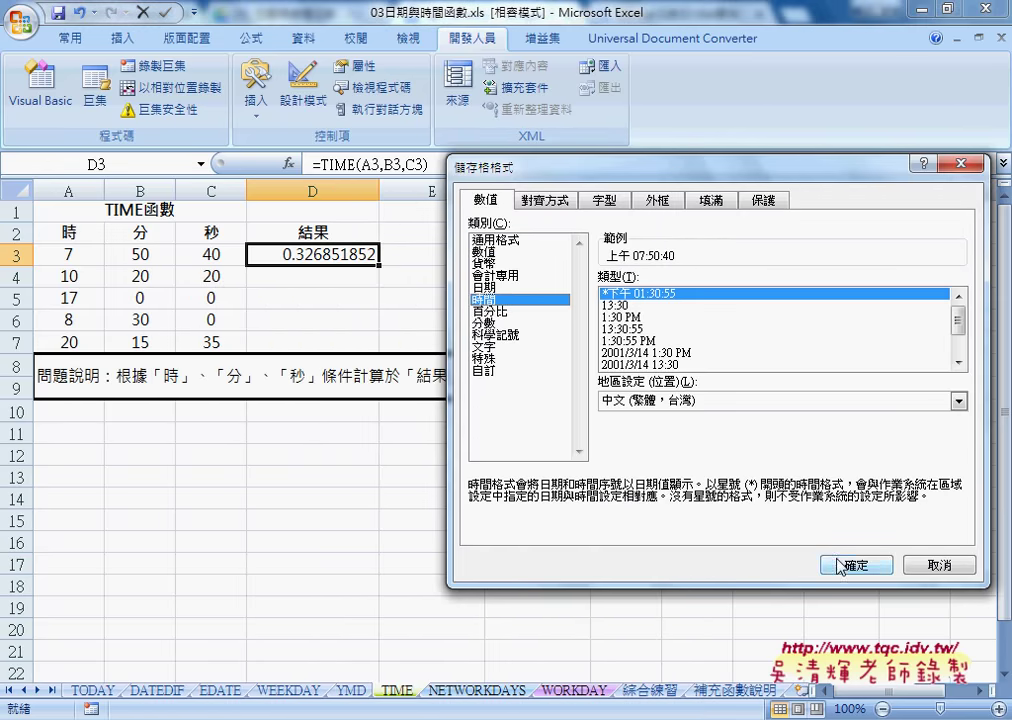
left_click(856, 565)
Fill the TIME formula down to D7, ending at 下午 08:15:35, and reselect D3
left_click_drag(379, 265, 379, 347)
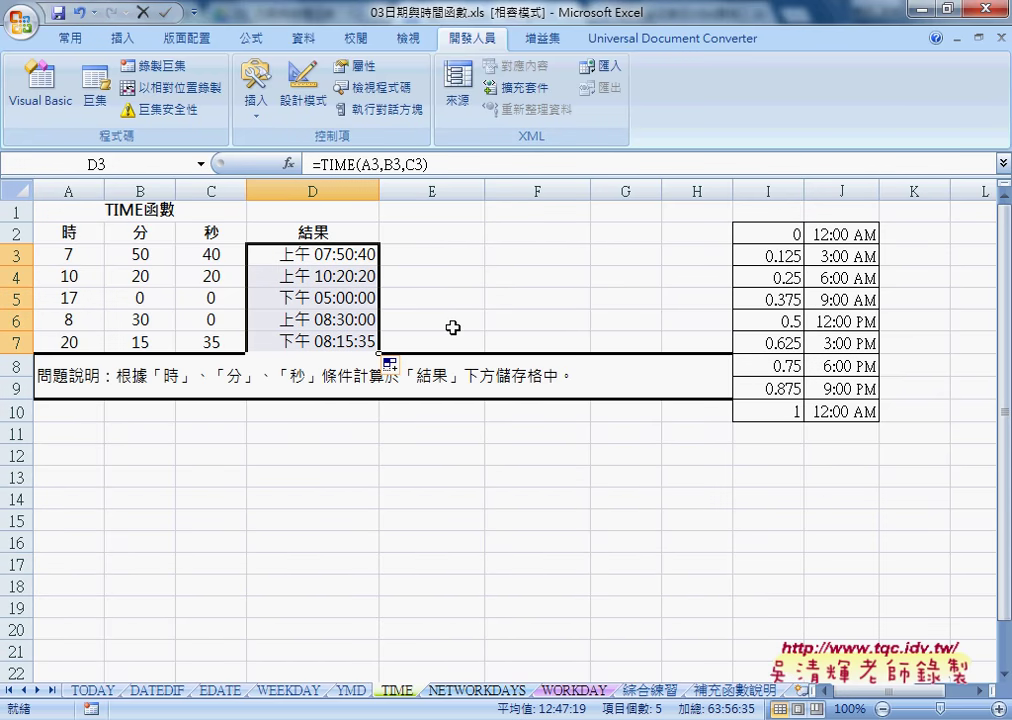
left_click(327, 254)
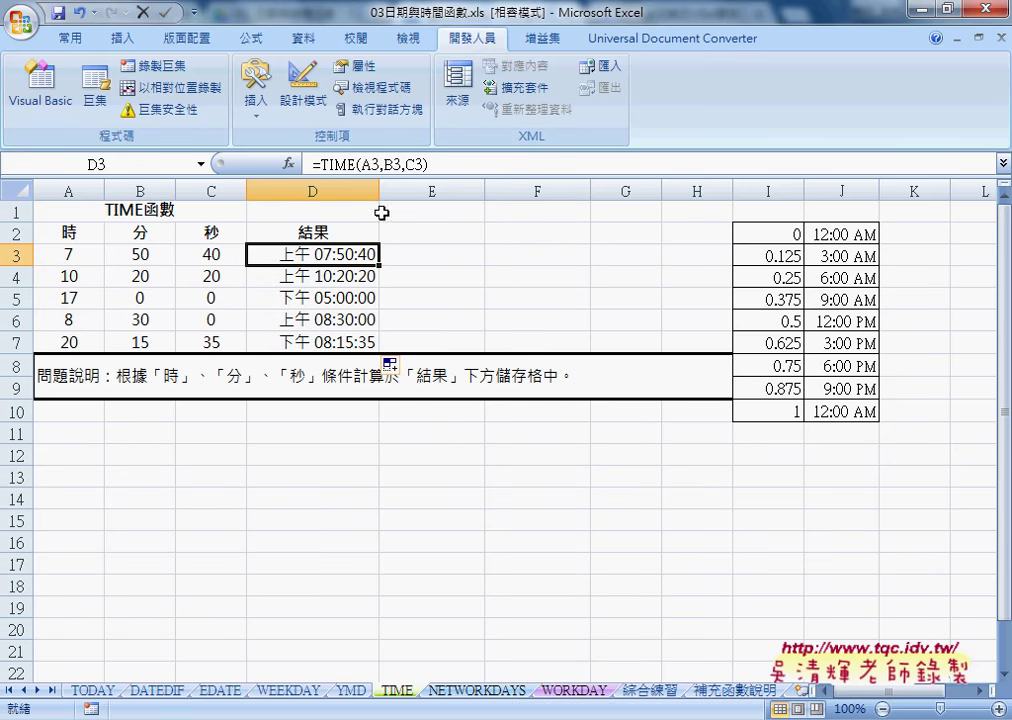
left_click(330, 163)
Open D3's TIME arguments and scroll through the reference TIME table in Google Docs
left_click(289, 164)
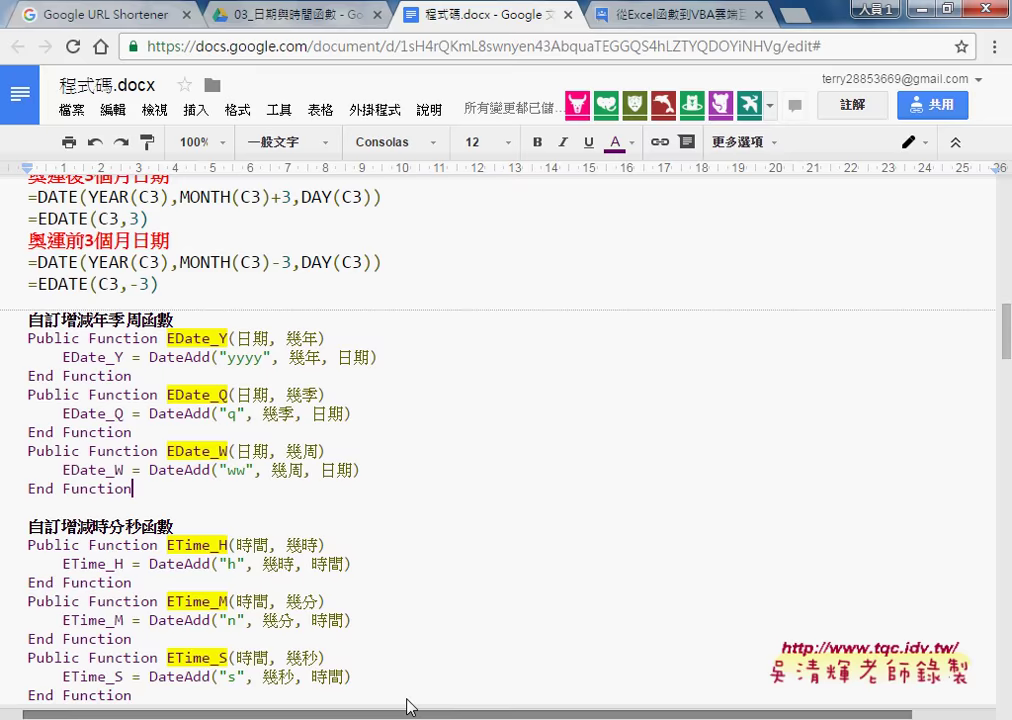
scroll(422, 571, "up", 3)
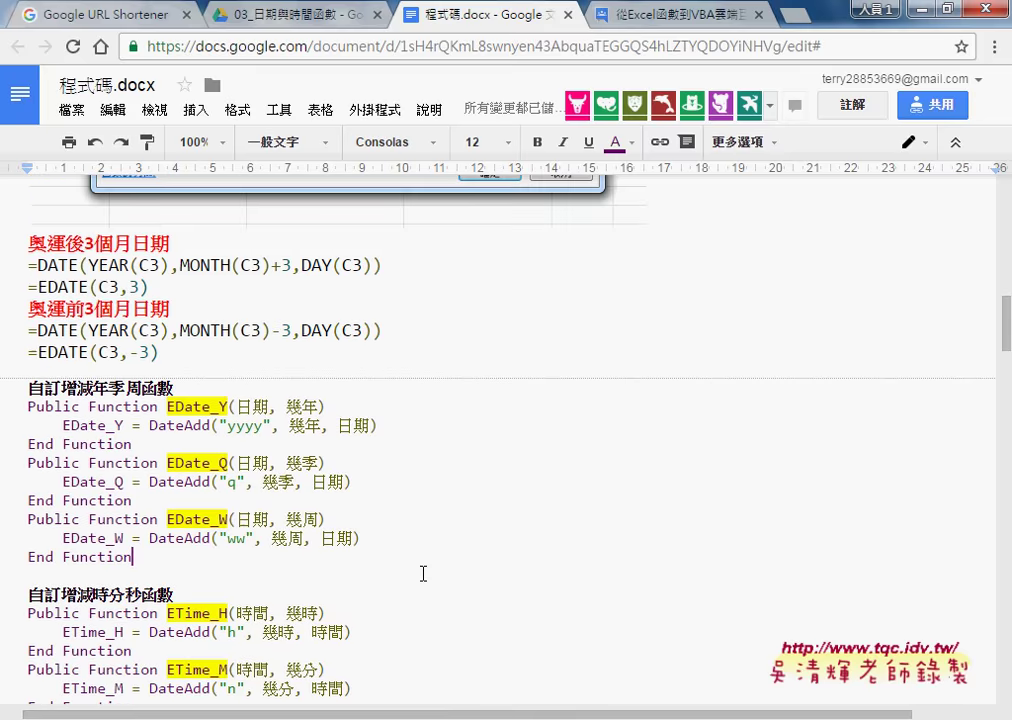
scroll(422, 573, "down", 3)
scroll(422, 573, "down", 2)
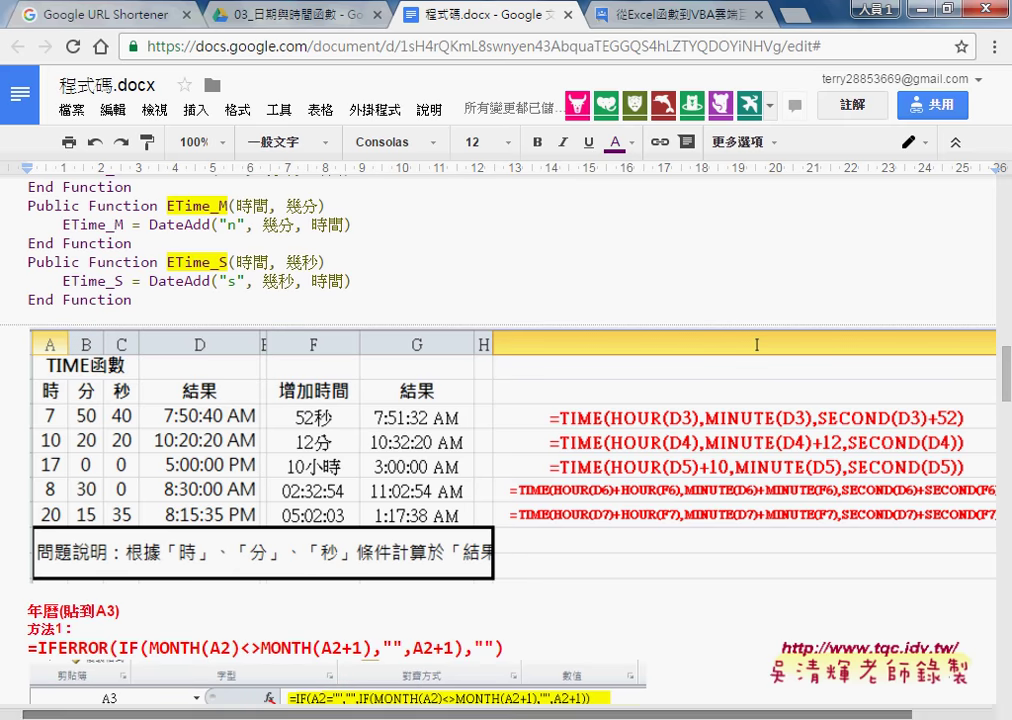
Change D3's Second argument to C3+52 so it shows 上午 07:51:32
mouse_move(455, 719)
left_click(463, 643)
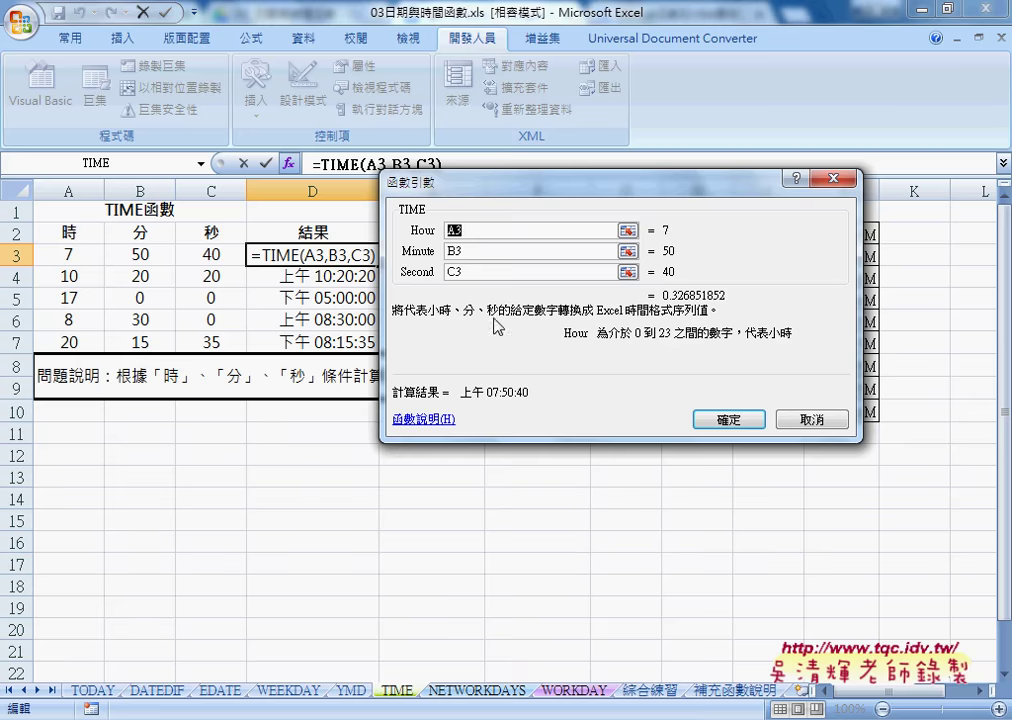
left_click(480, 272)
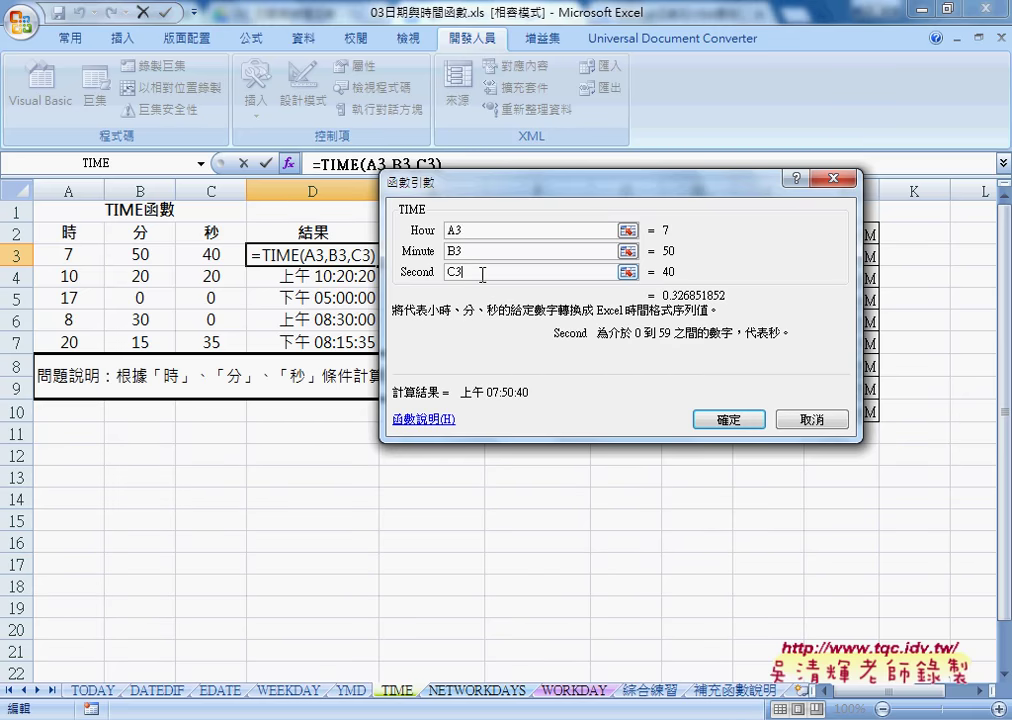
type("+5")
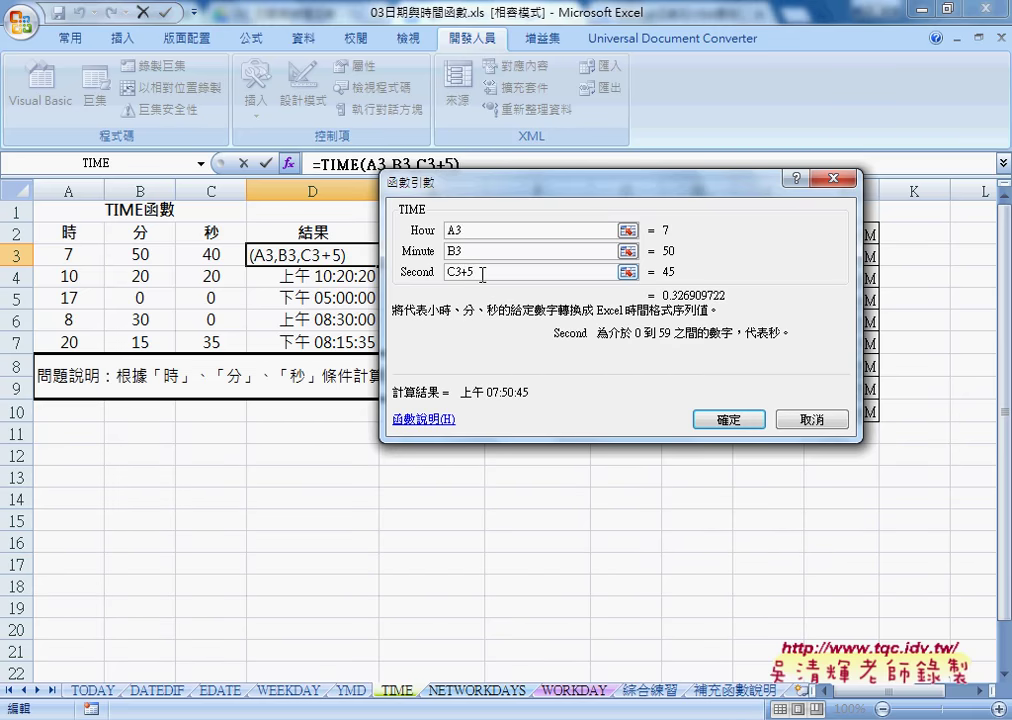
type("2")
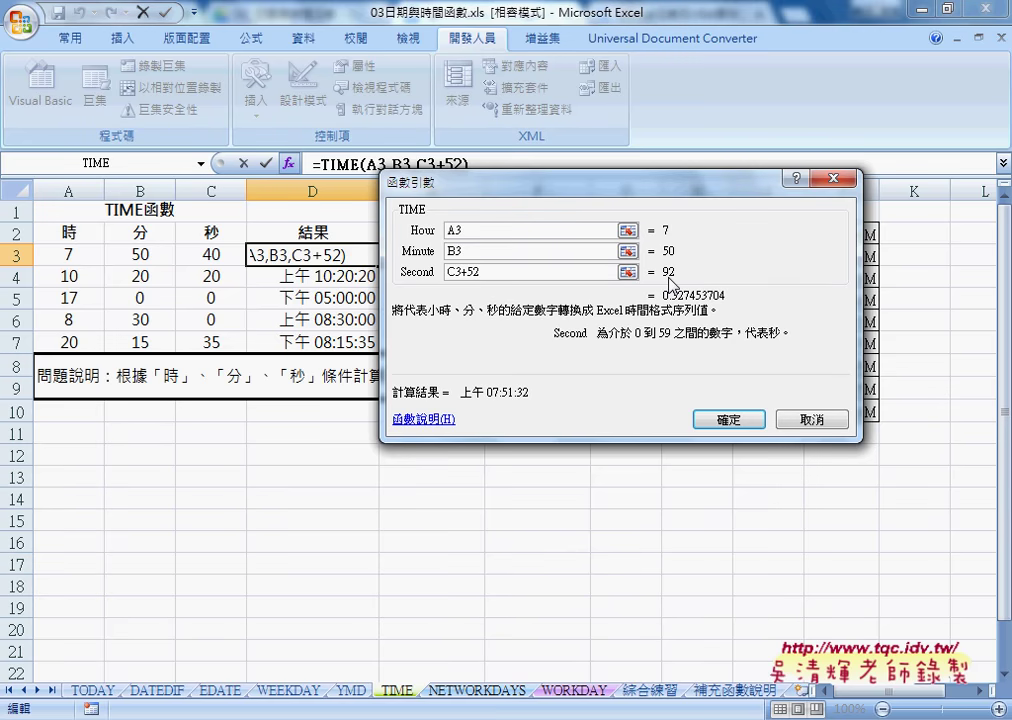
left_click(722, 420)
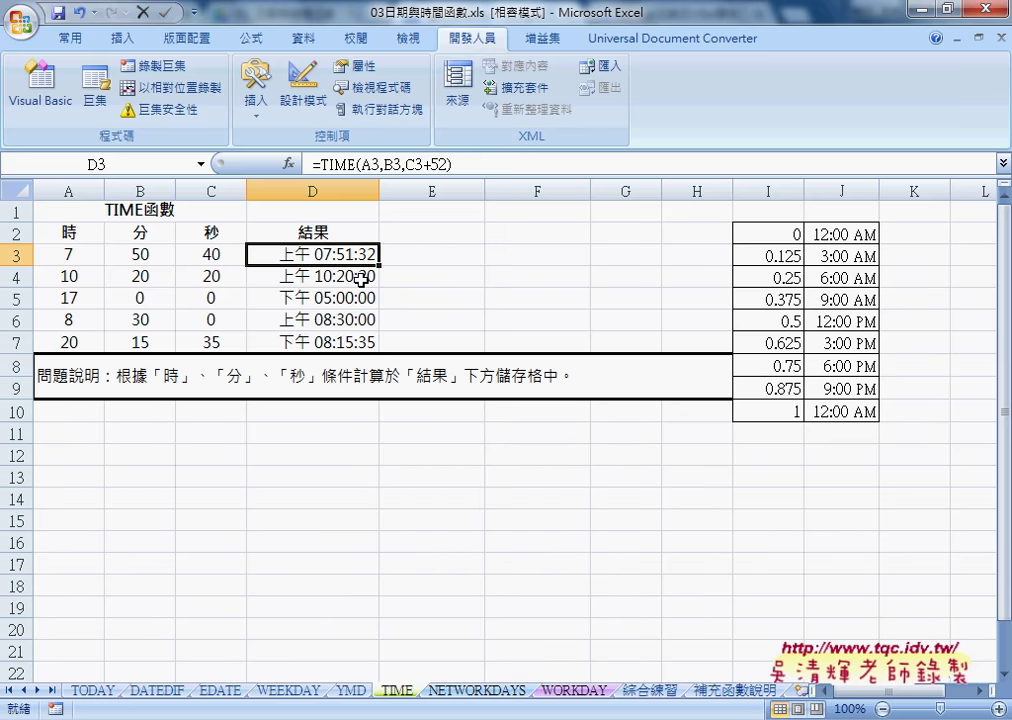
Select D4, check the reference document, and open D4's TIME arguments
left_click(359, 277)
key("alt+Tab")
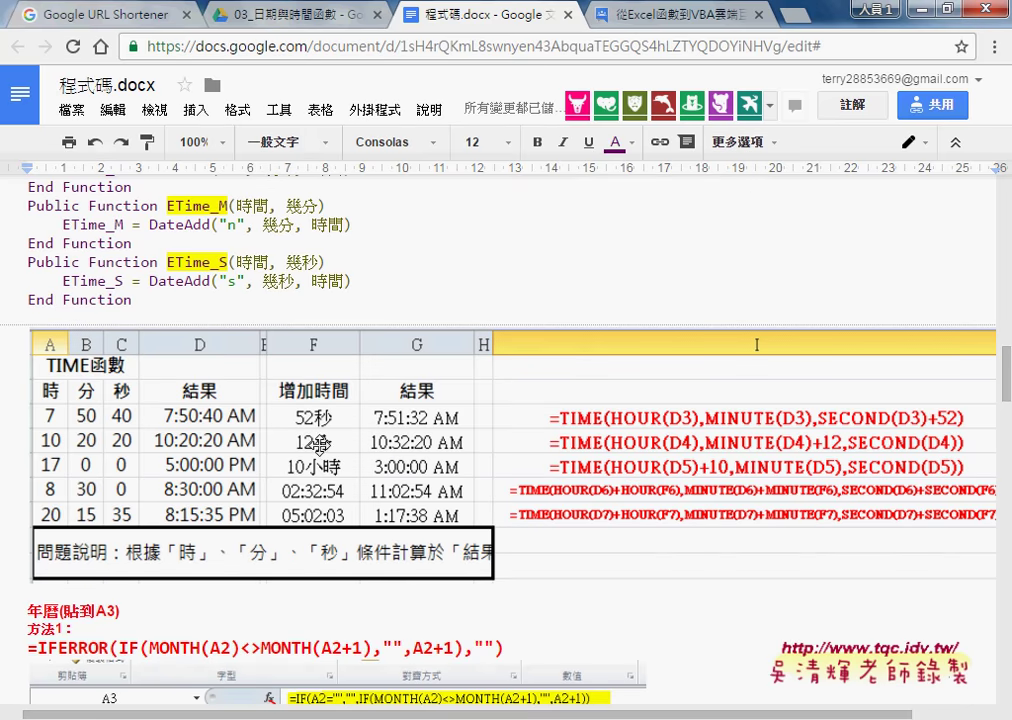
left_click(918, 12)
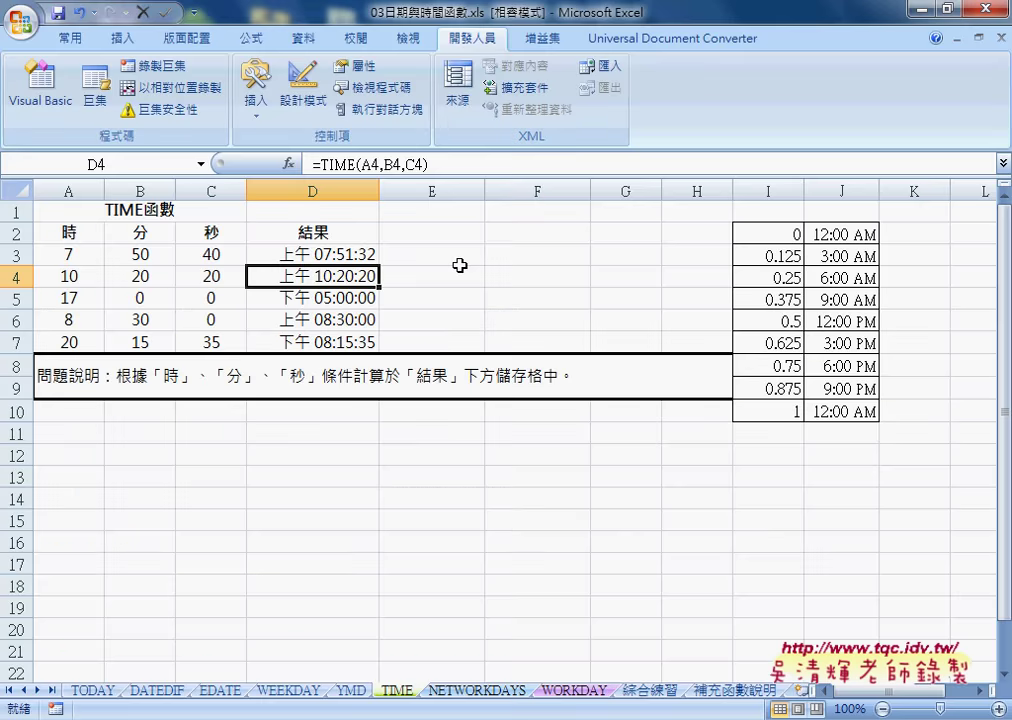
left_click(336, 163)
left_click(289, 163)
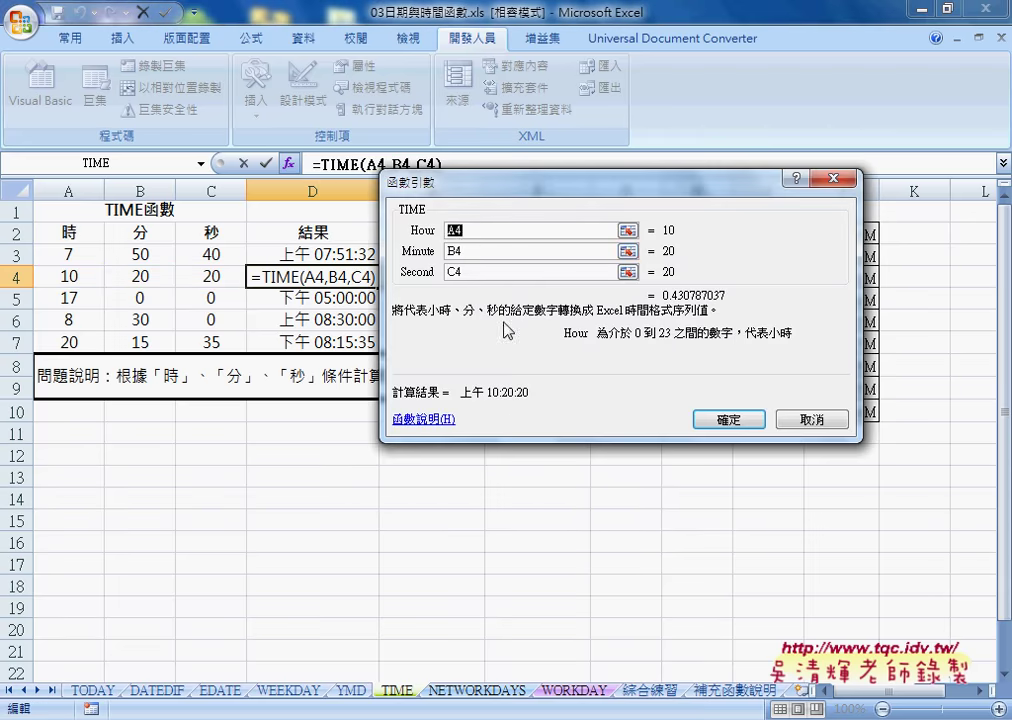
Review D4's Minute and Hour argument notes, then cancel, leaving =TIME(A4,B4,C4) at 上午 10:20:20
left_click(481, 253)
left_click(483, 230)
left_click(822, 420)
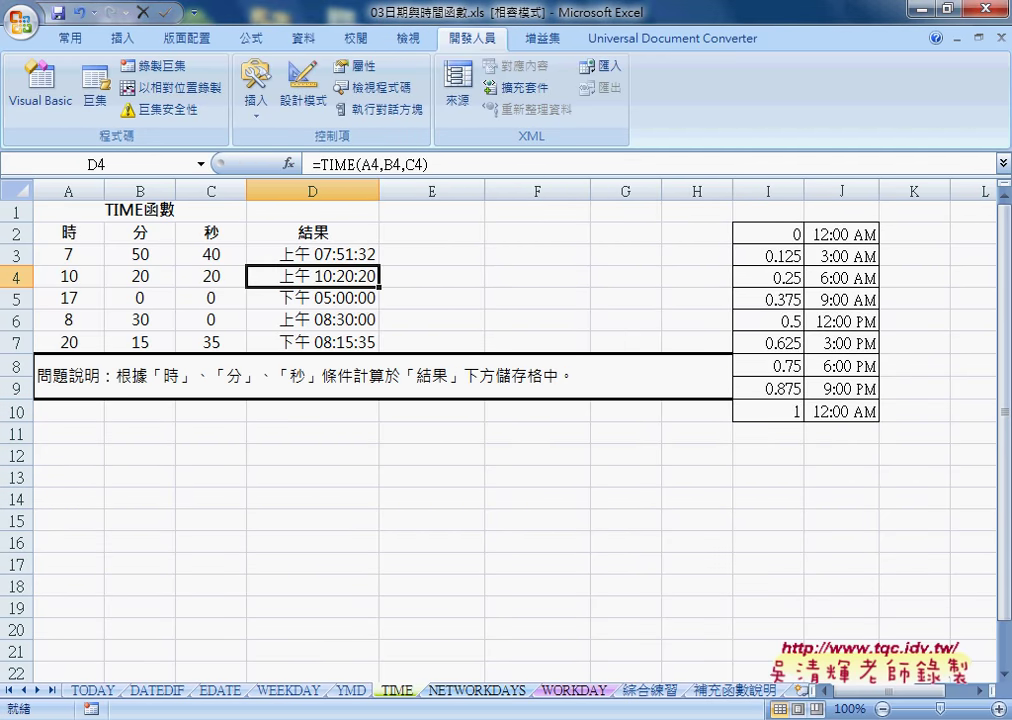
Scroll the Google Docs reference down to the 年曆 section, then switch back to Excel
left_click(413, 645)
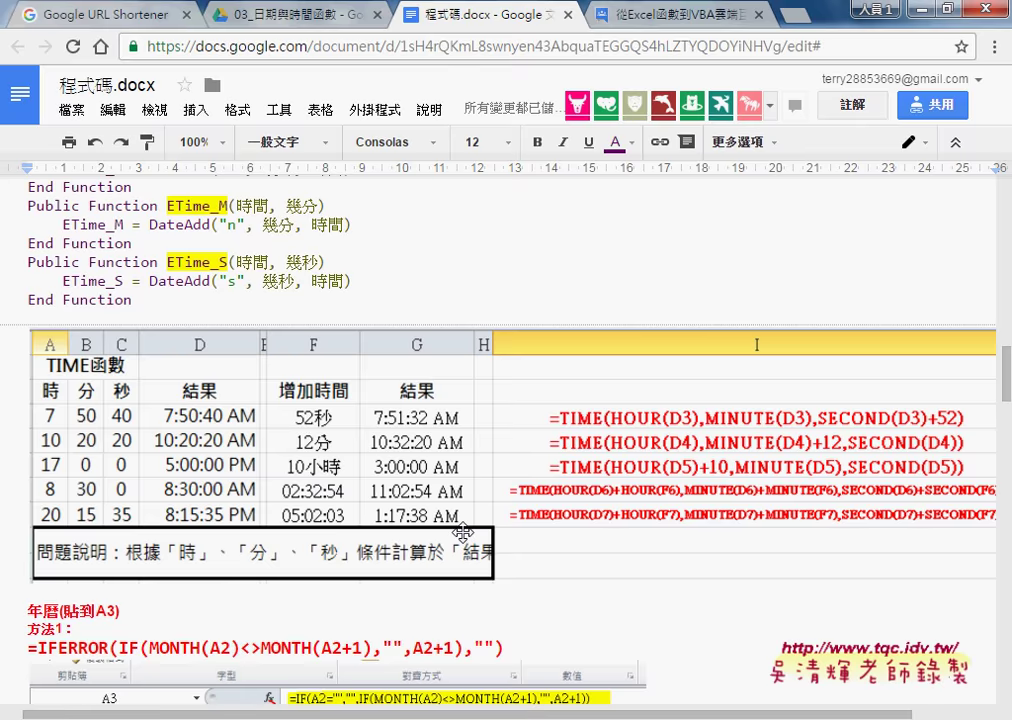
scroll(462, 532, "down", 2)
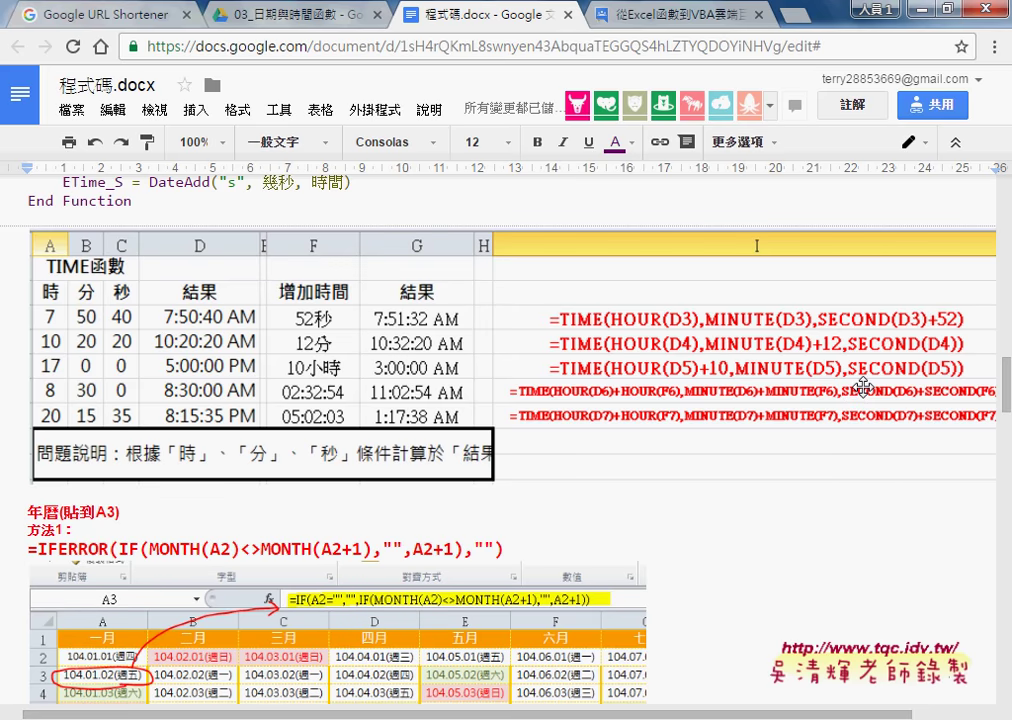
left_click(737, 16)
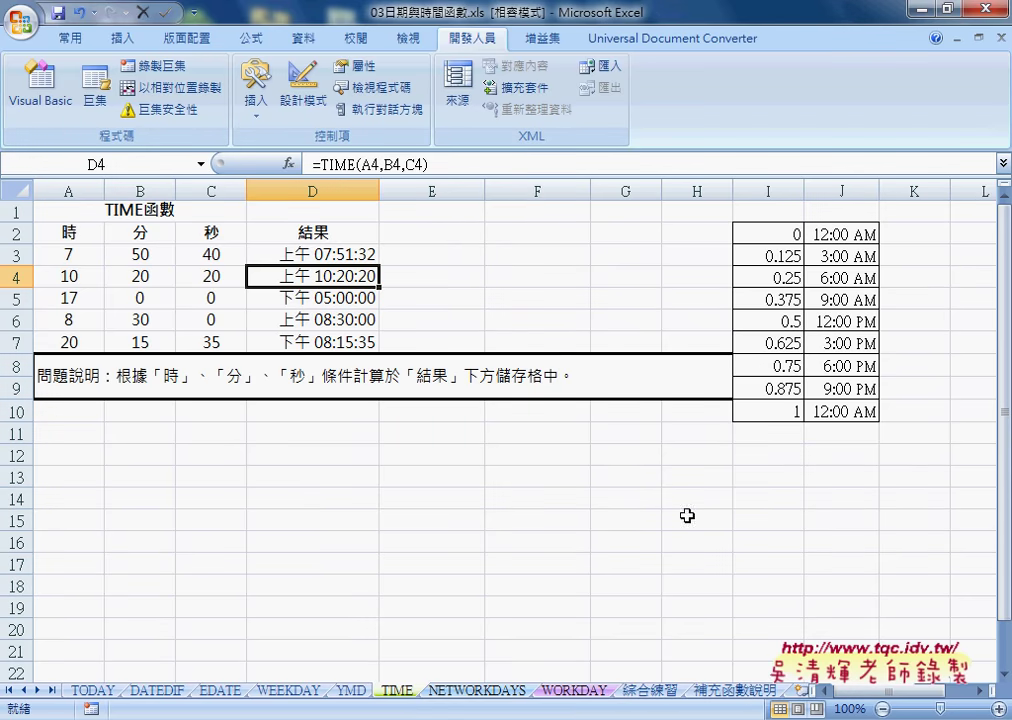
Go to the NETWORKDAYS sheet (2015/1/1 to 2016/9/20) and select the empty 總工作天數 cell C3
left_click(474, 690)
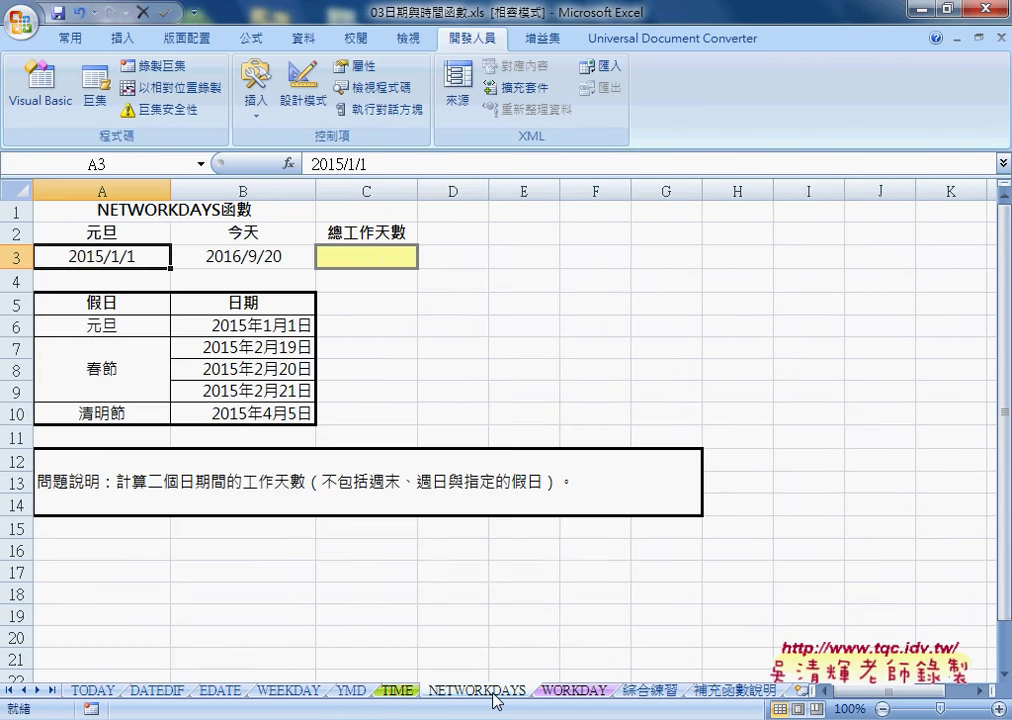
left_click(574, 692)
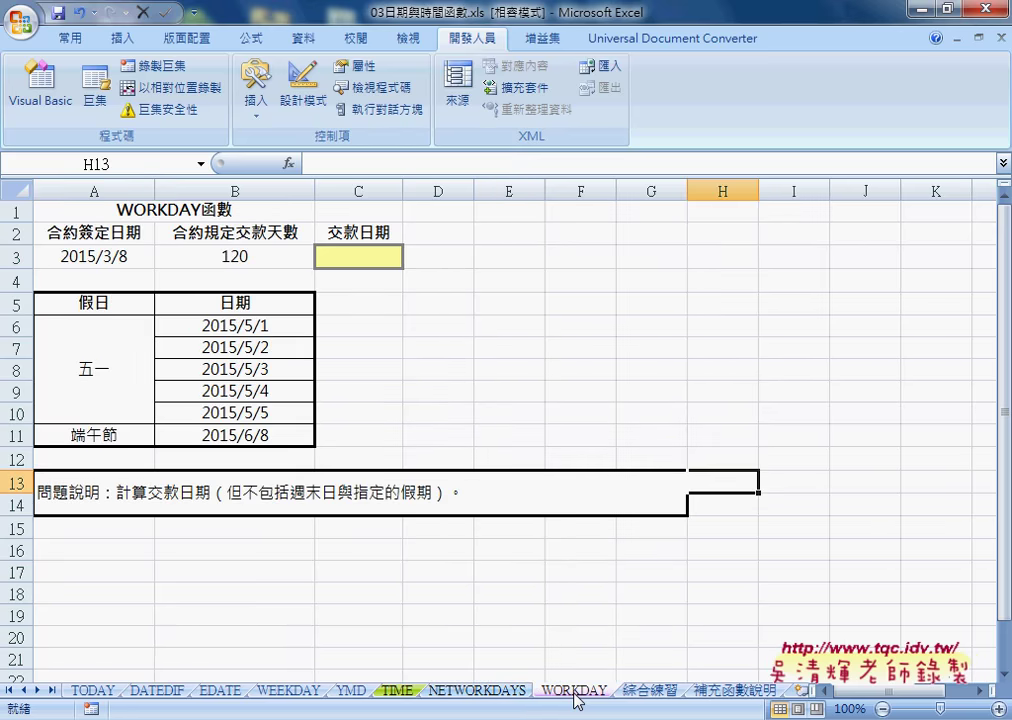
left_click(470, 692)
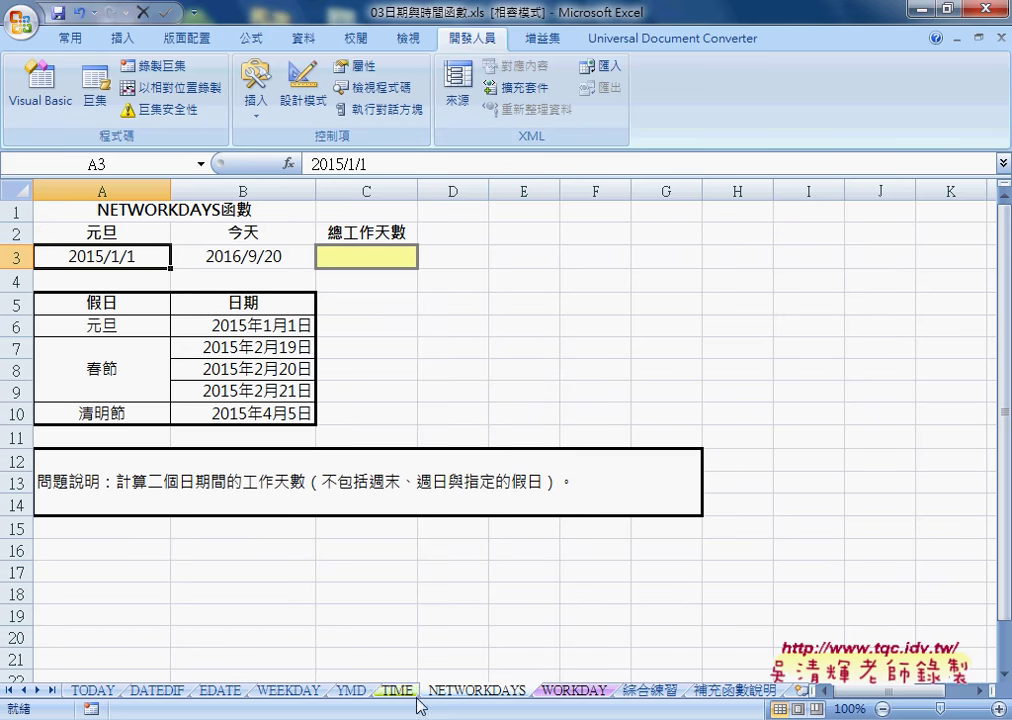
left_click(381, 262)
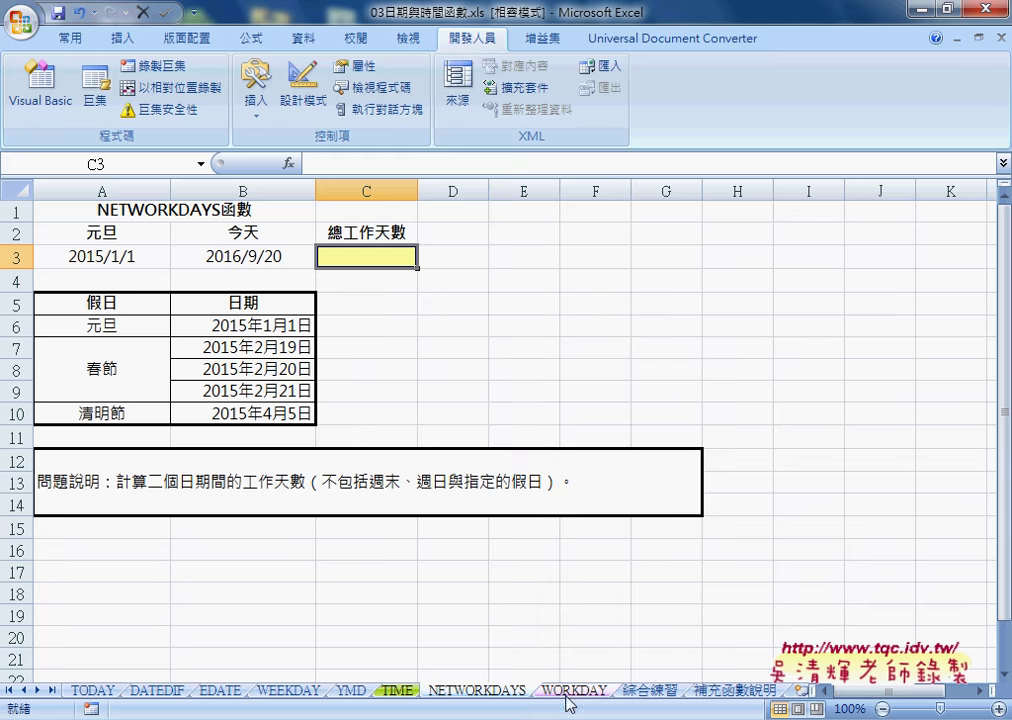
On the WORKDAY sheet, look at payment-date cell C3 and the 120-day term in B3
left_click(567, 691)
left_click(357, 256)
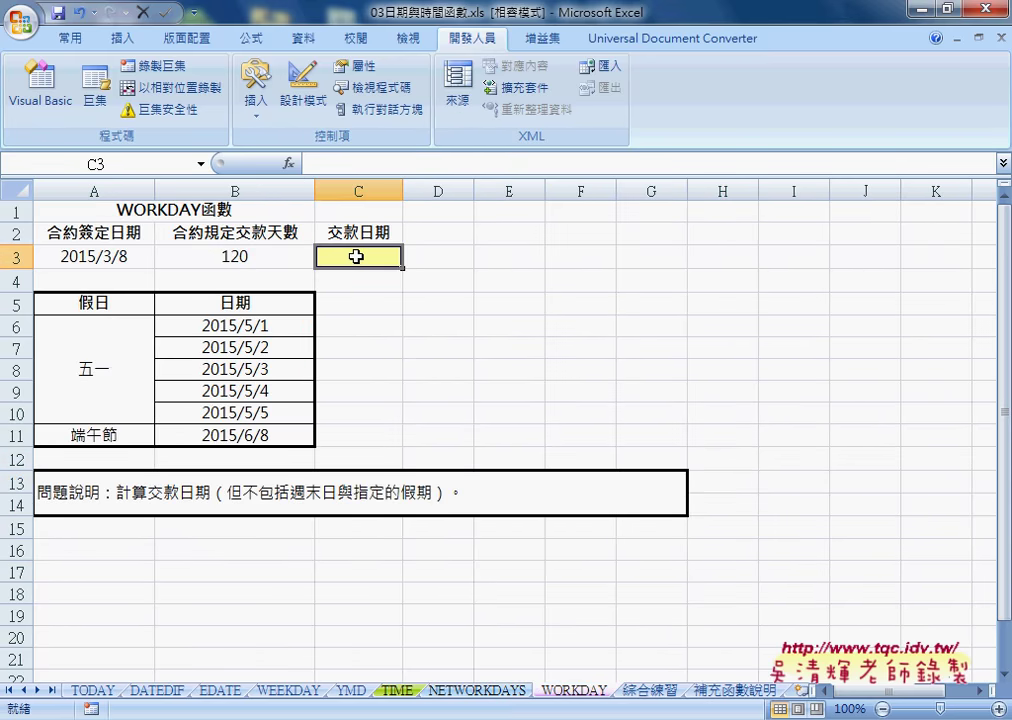
left_click(258, 256)
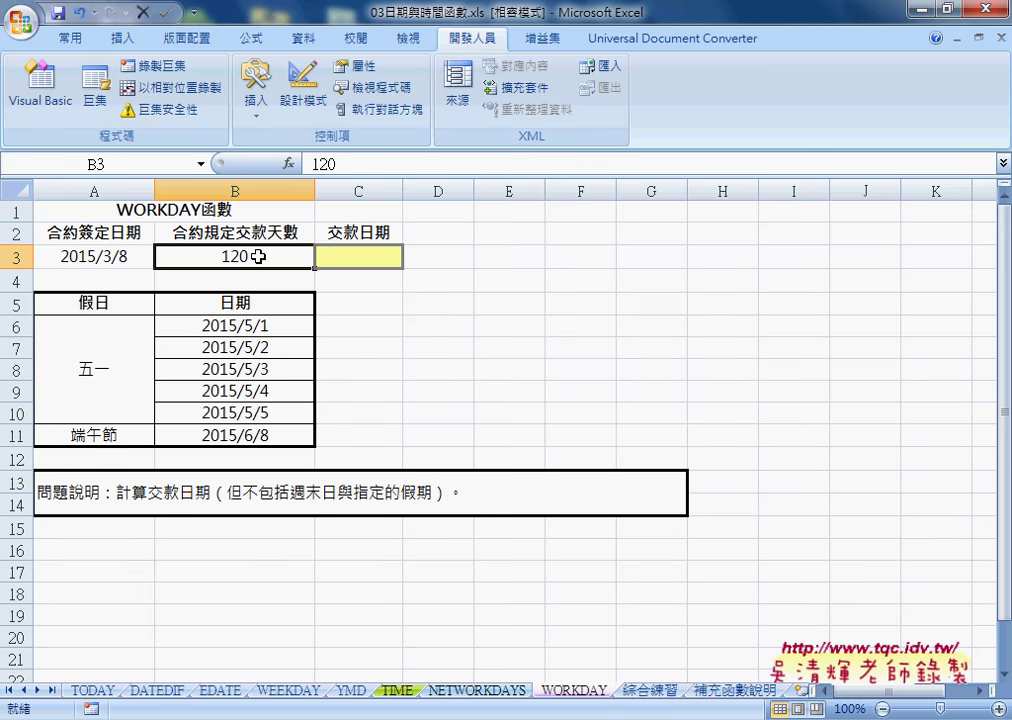
On NETWORKDAYS, check start date 2015/1/1 in A3 and =TODAY() in B3, then select C3
left_click(475, 692)
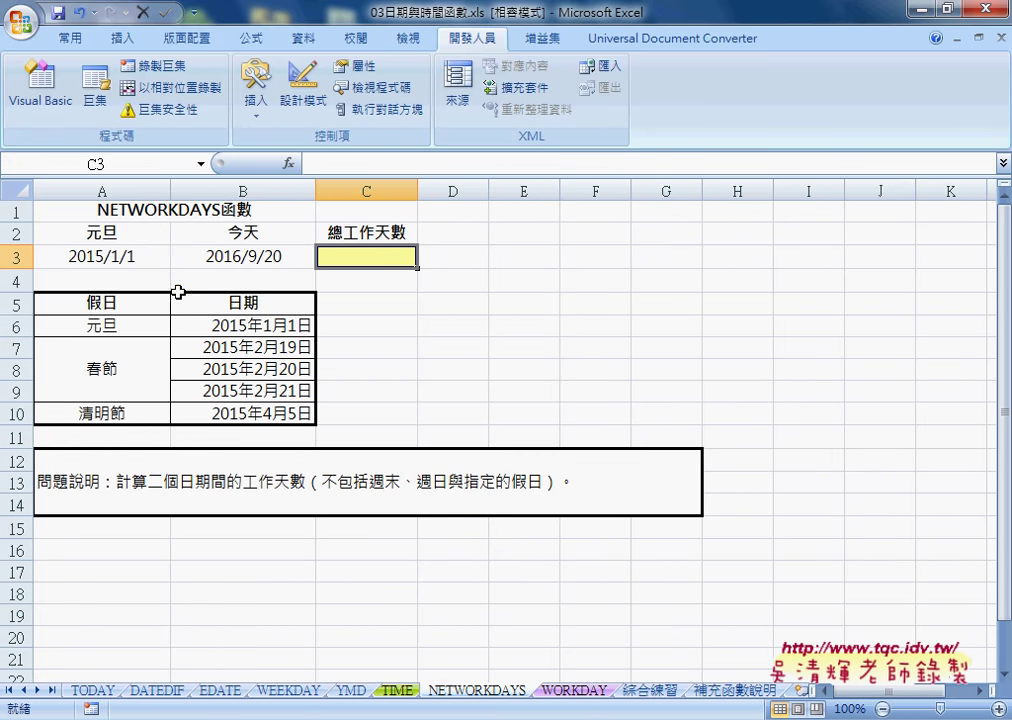
left_click(131, 256)
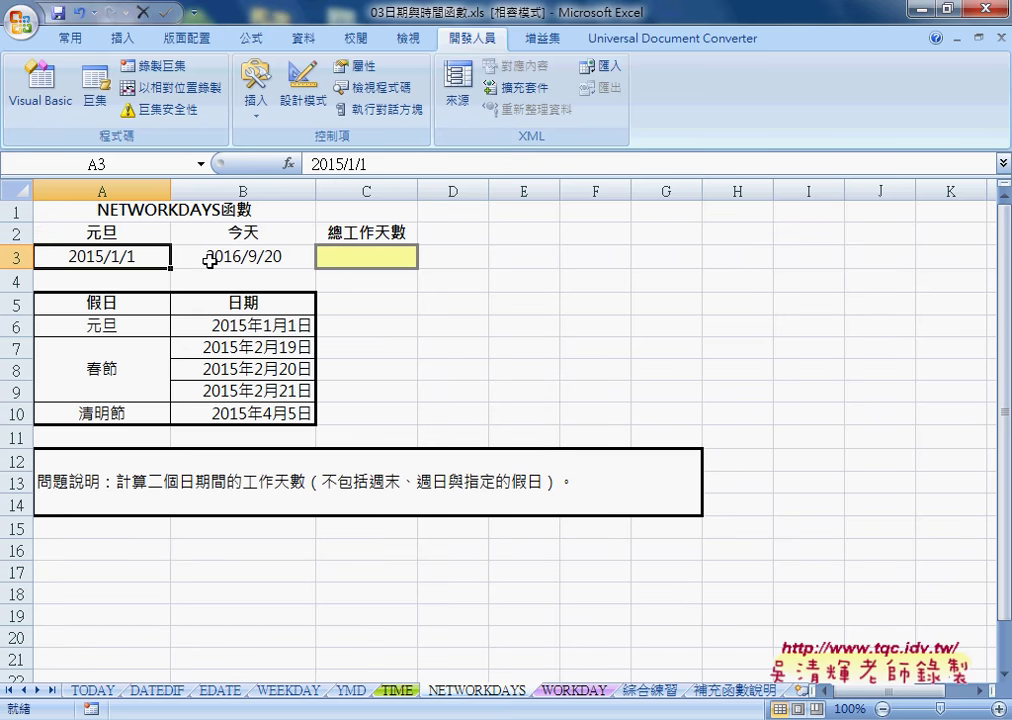
left_click(286, 258)
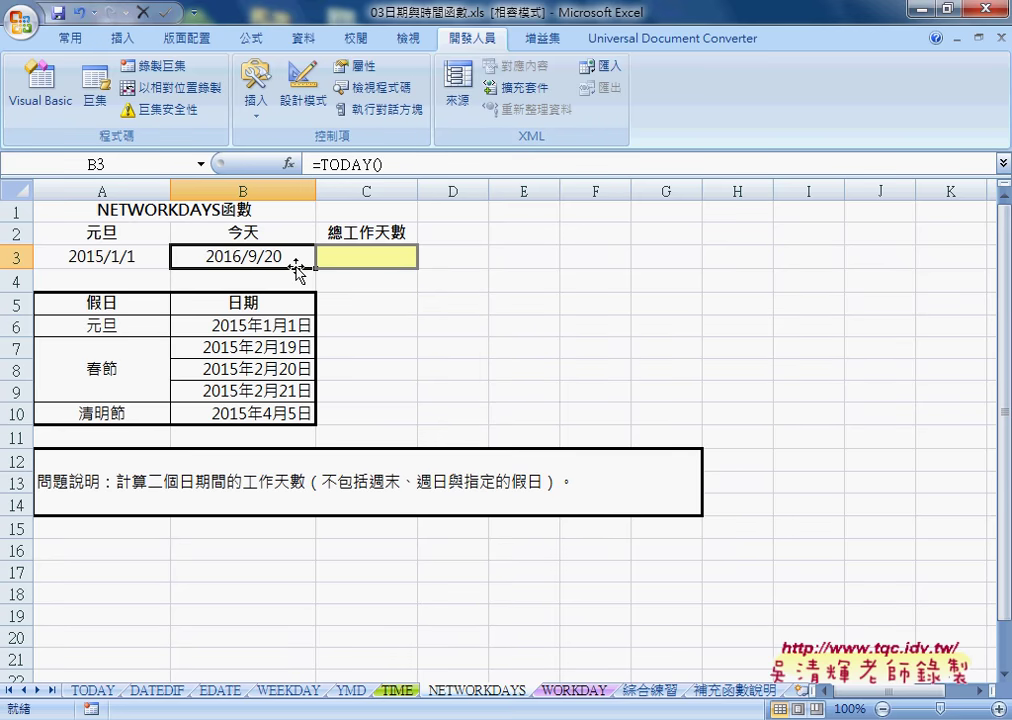
left_click(397, 255)
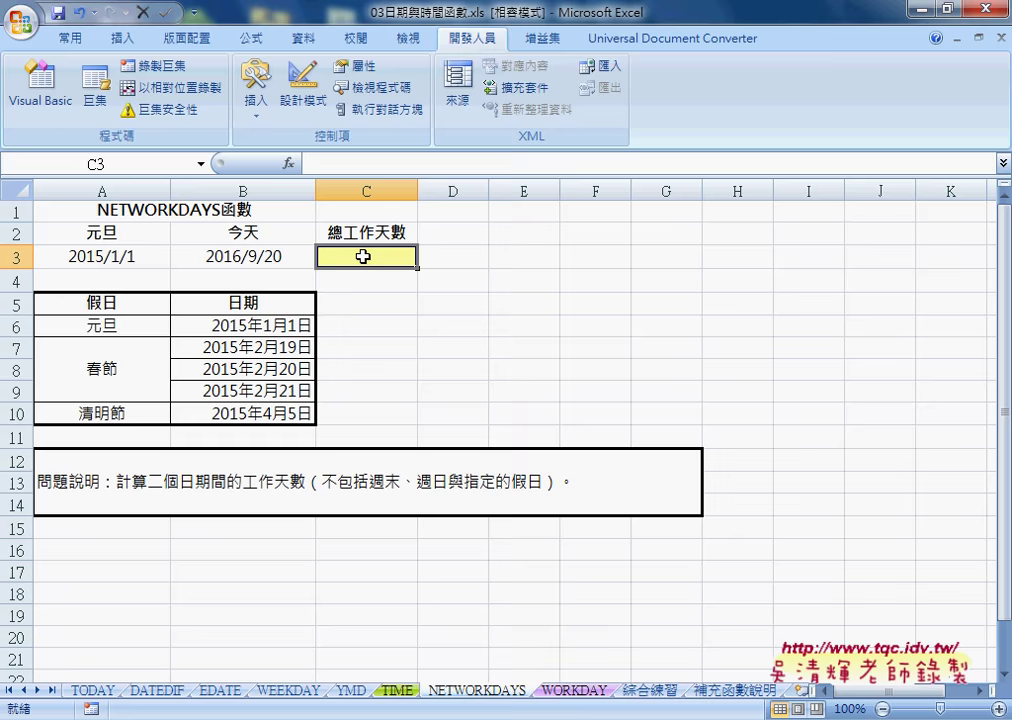
Insert NETWORKDAYS in C3 with Start_date A3 and End_date B3
left_click(289, 163)
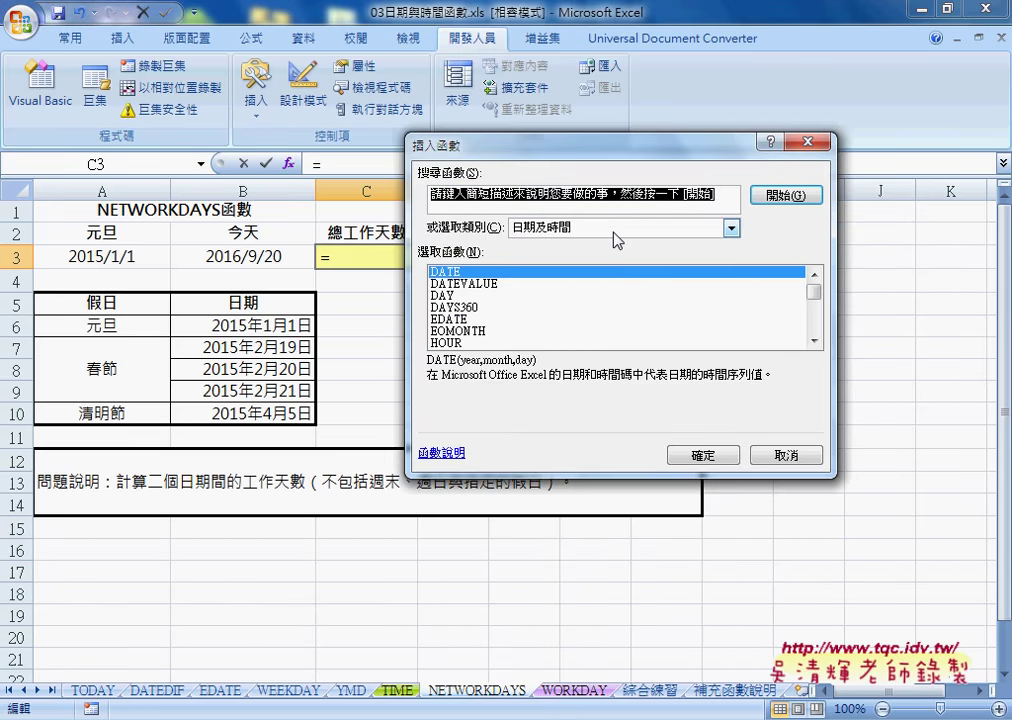
left_click_drag(815, 290, 817, 315)
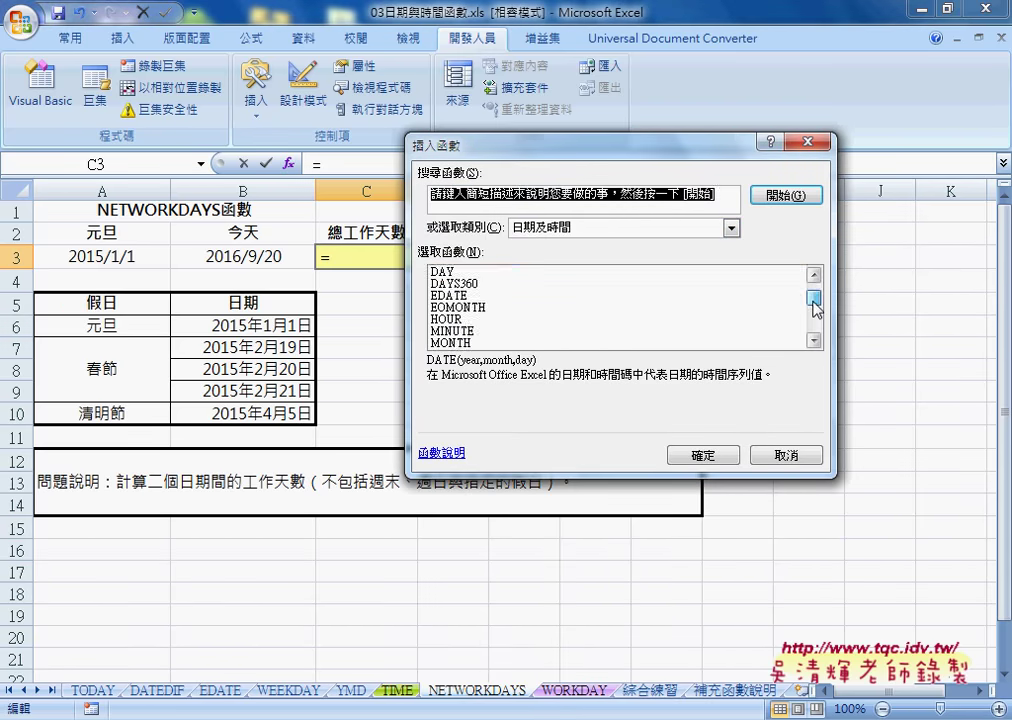
left_click(510, 320)
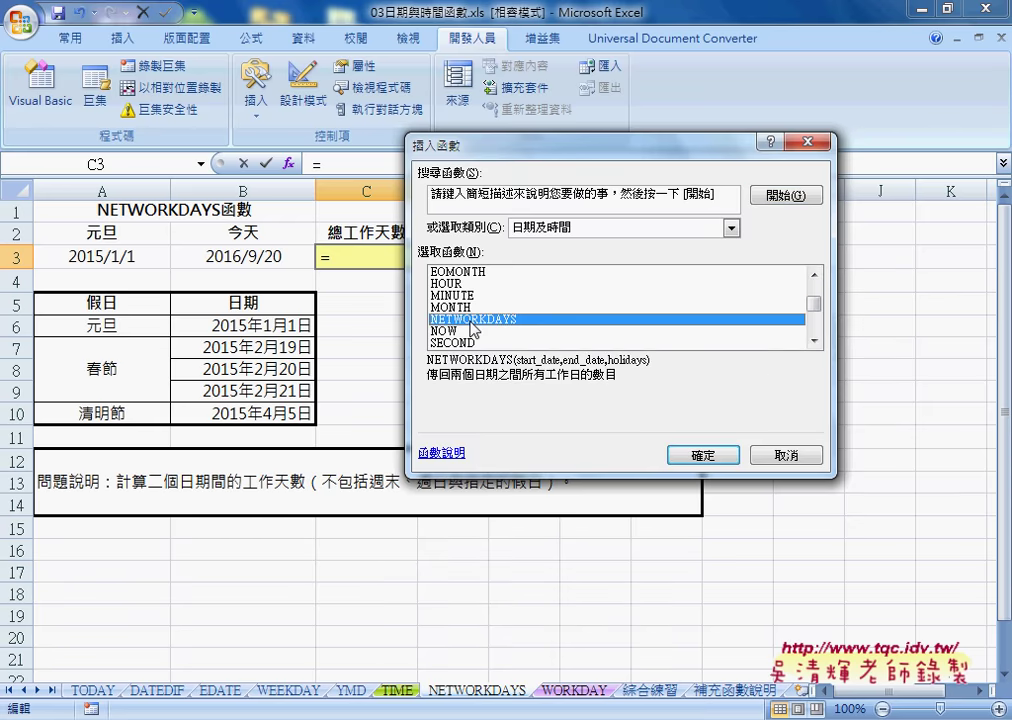
left_click(704, 455)
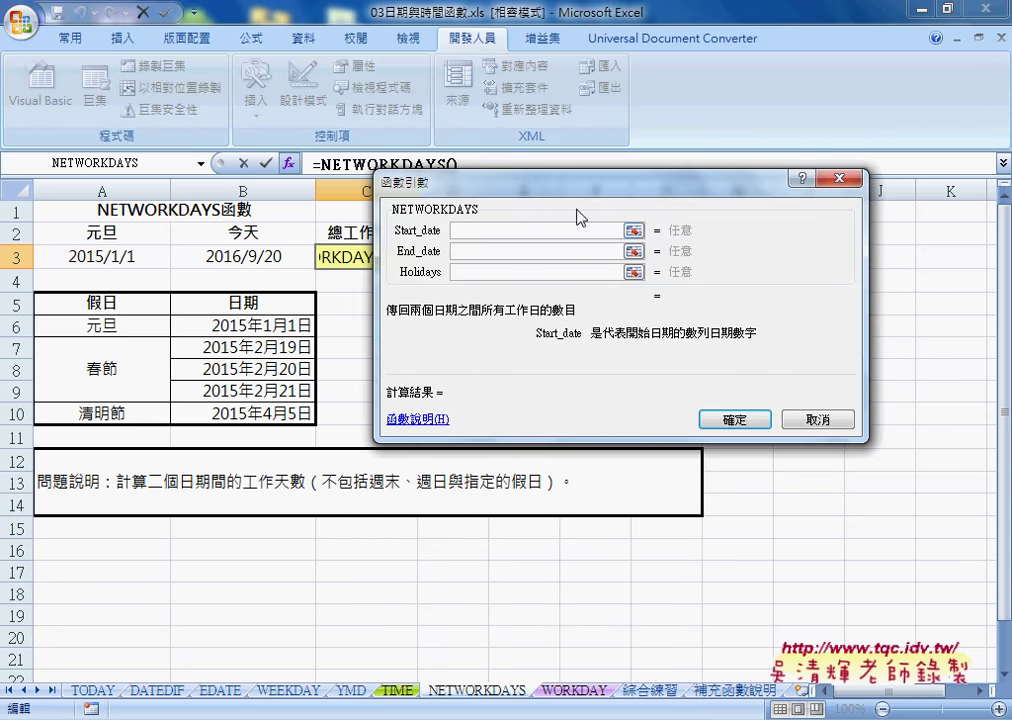
left_click_drag(583, 186, 658, 212)
left_click(130, 257)
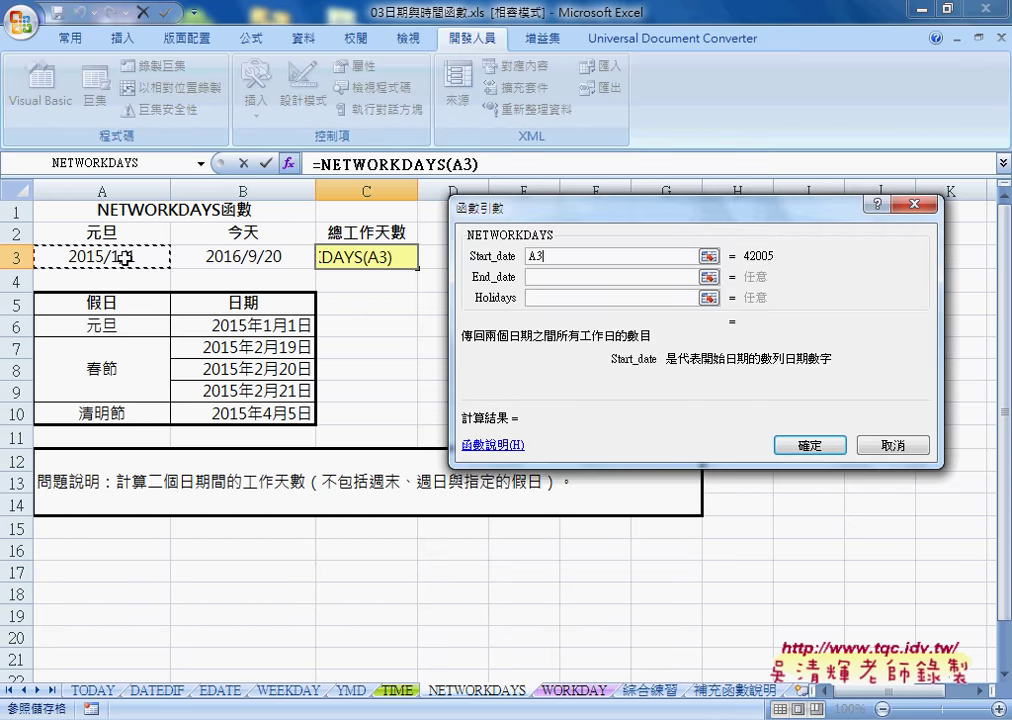
left_click(606, 277)
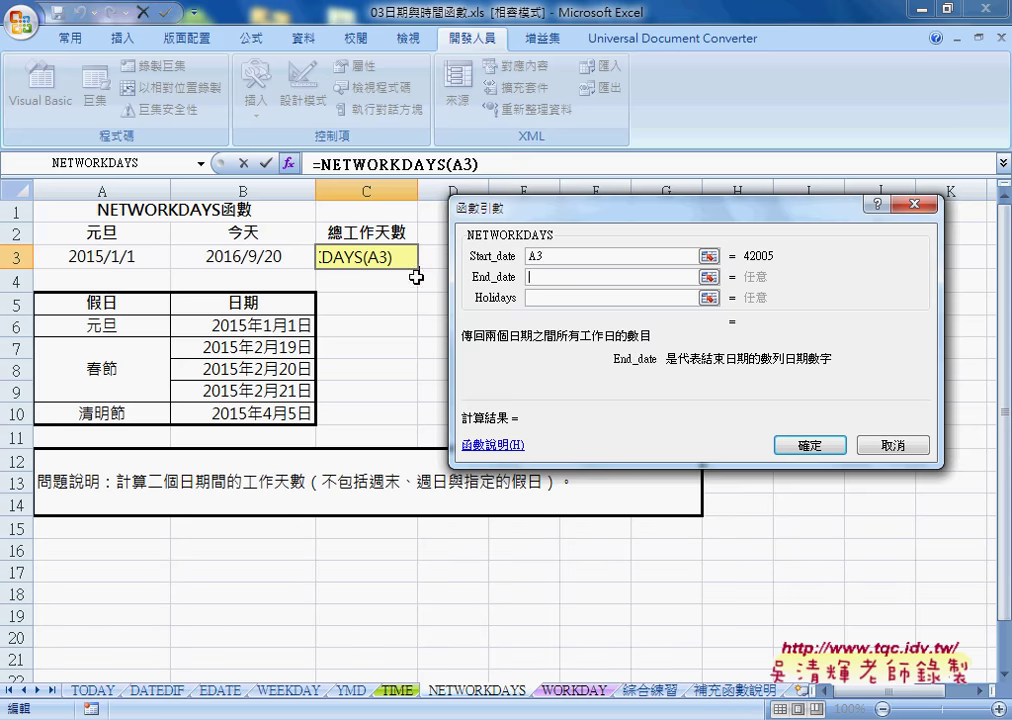
left_click(258, 259)
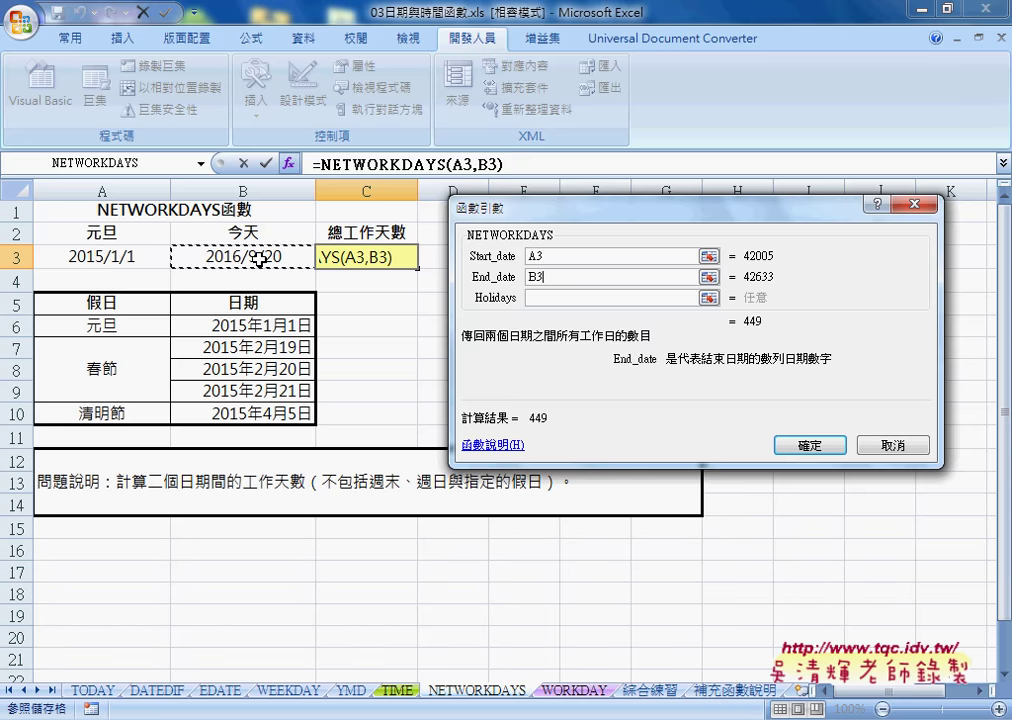
Add holidays B6:B10 and finish the formula so C3 shows 446
left_click(538, 298)
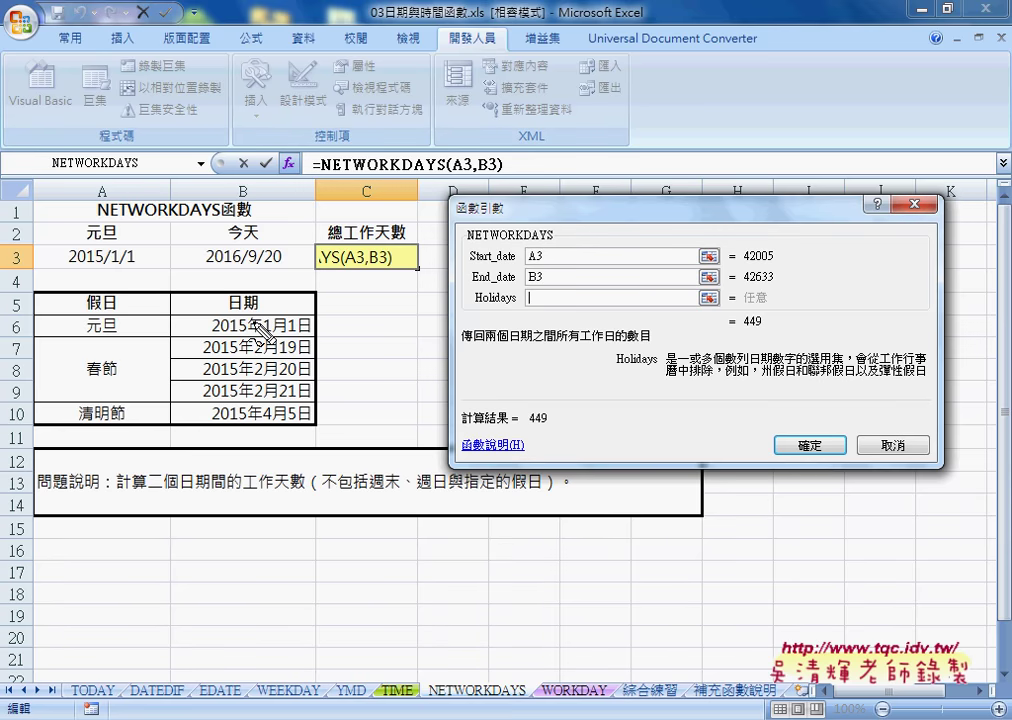
left_click_drag(248, 438, 266, 428)
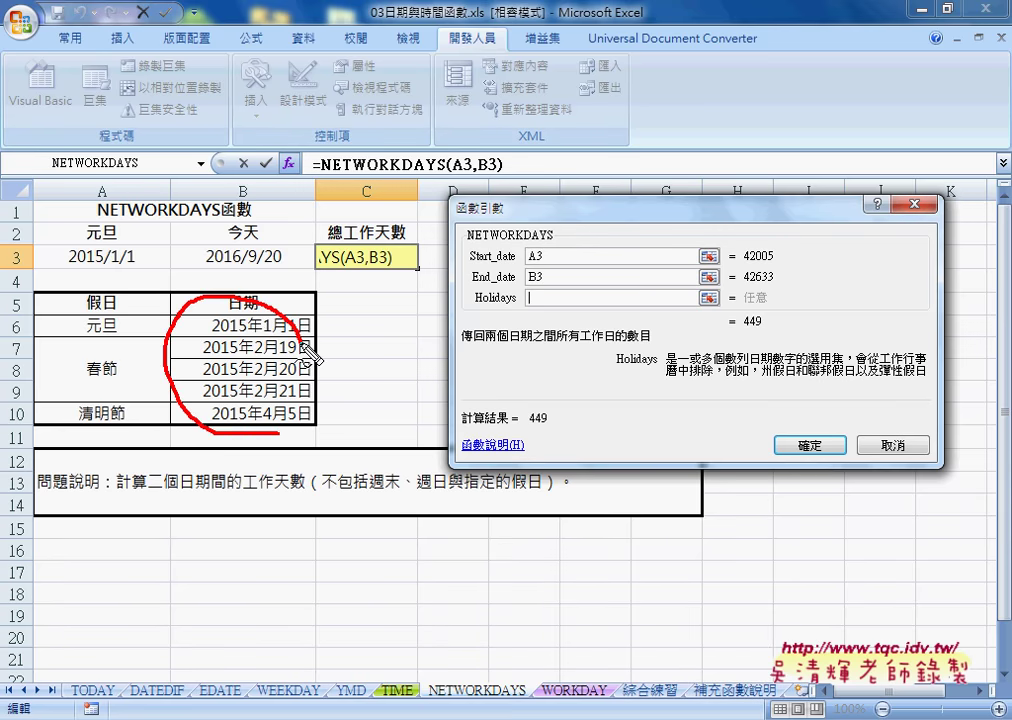
left_click_drag(333, 340, 474, 314)
mouse_move(368, 320)
left_mouse_down()
mouse_move(327, 339)
mouse_move(373, 365)
left_mouse_up()
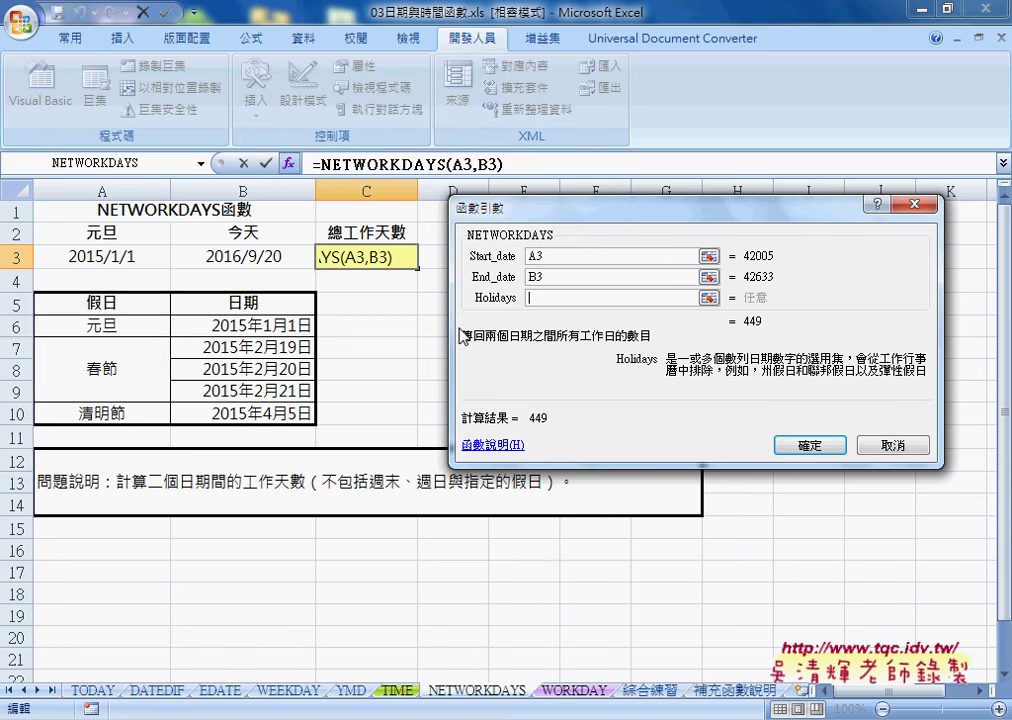
left_click_drag(260, 318, 260, 407)
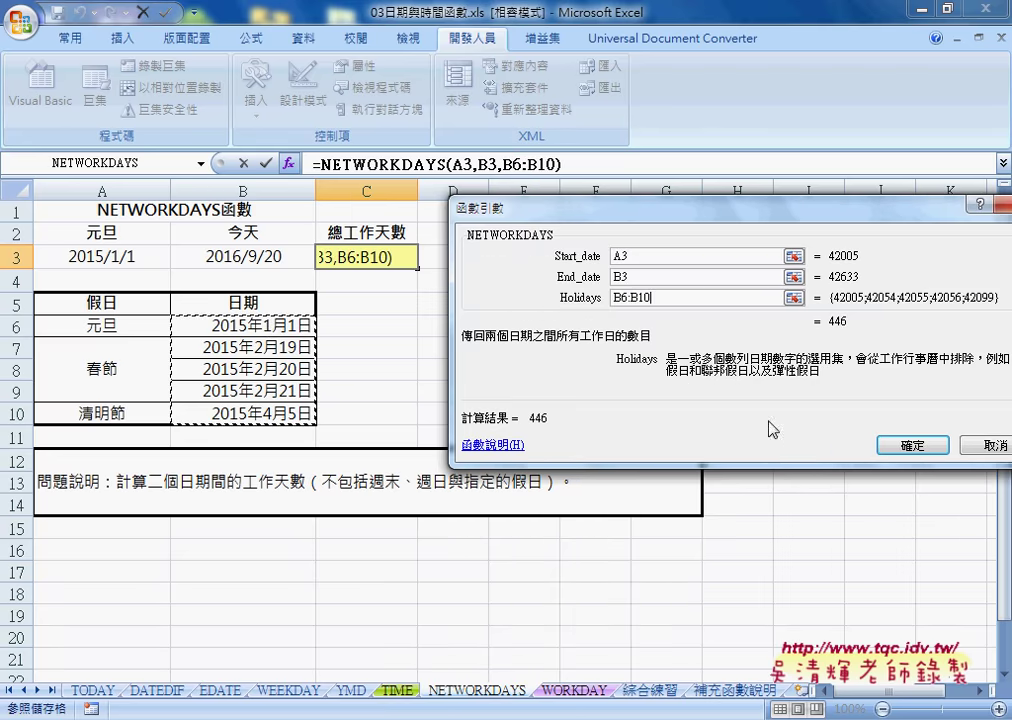
left_click(913, 446)
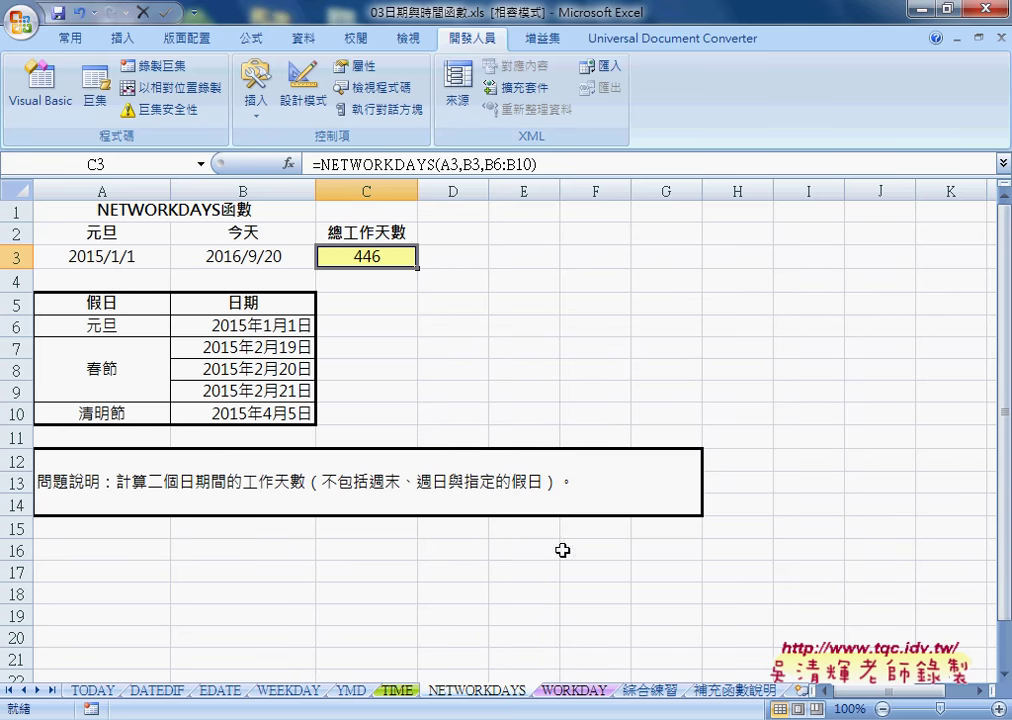
left_click(578, 692)
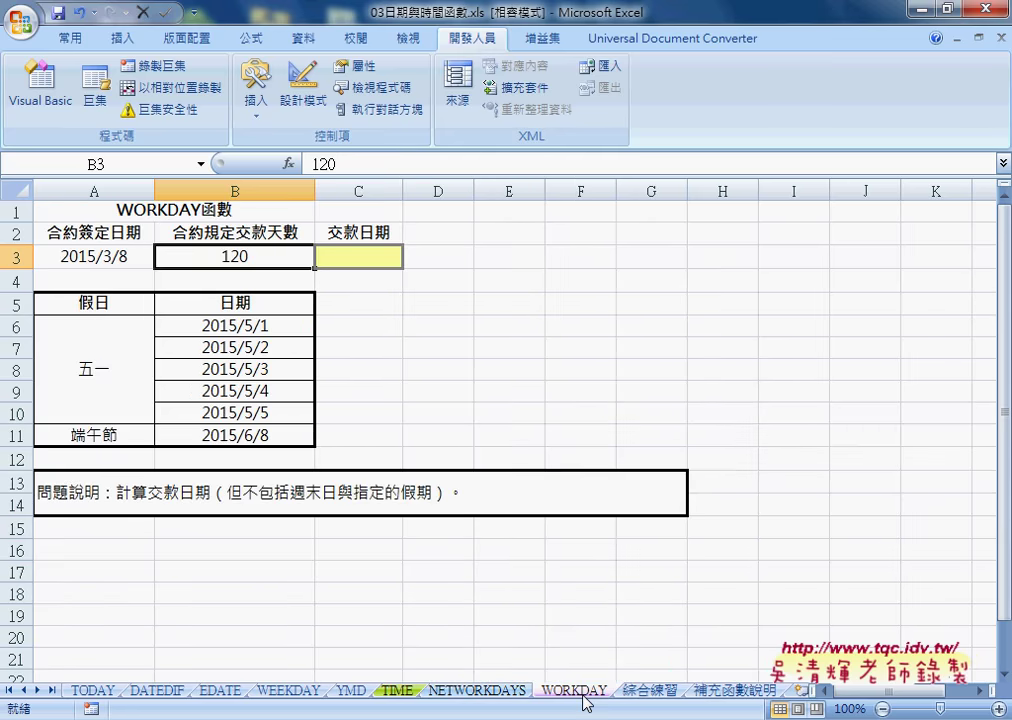
Insert the WORKDAY function into the WORKDAY sheet's payment-date cell C3
left_click(362, 259)
left_click(288, 163)
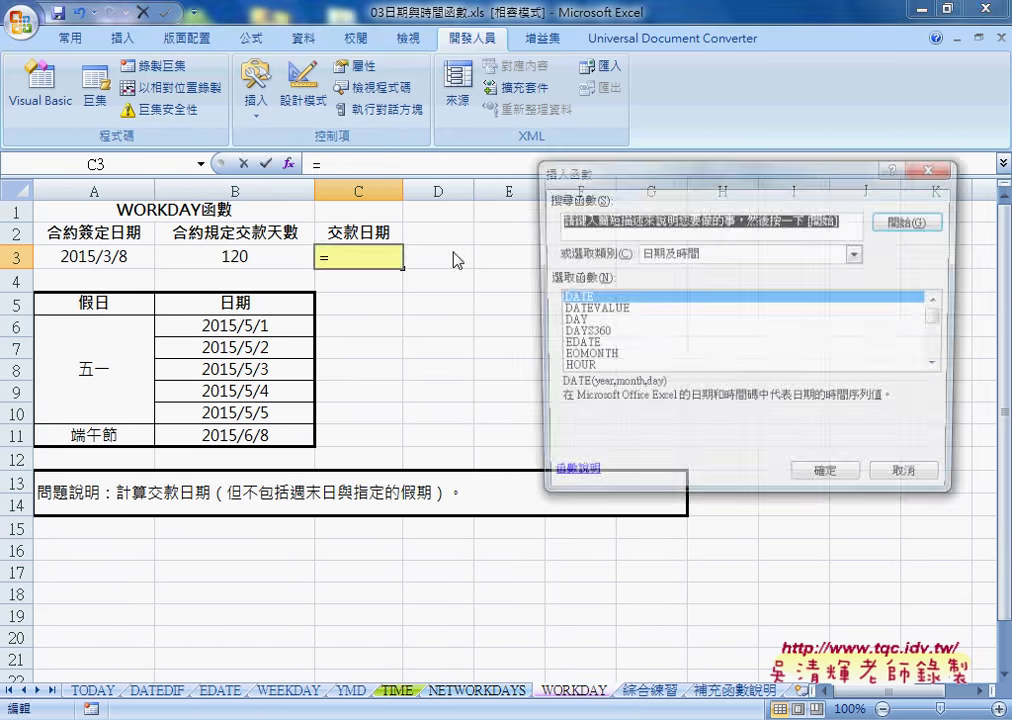
left_click_drag(937, 320, 940, 352)
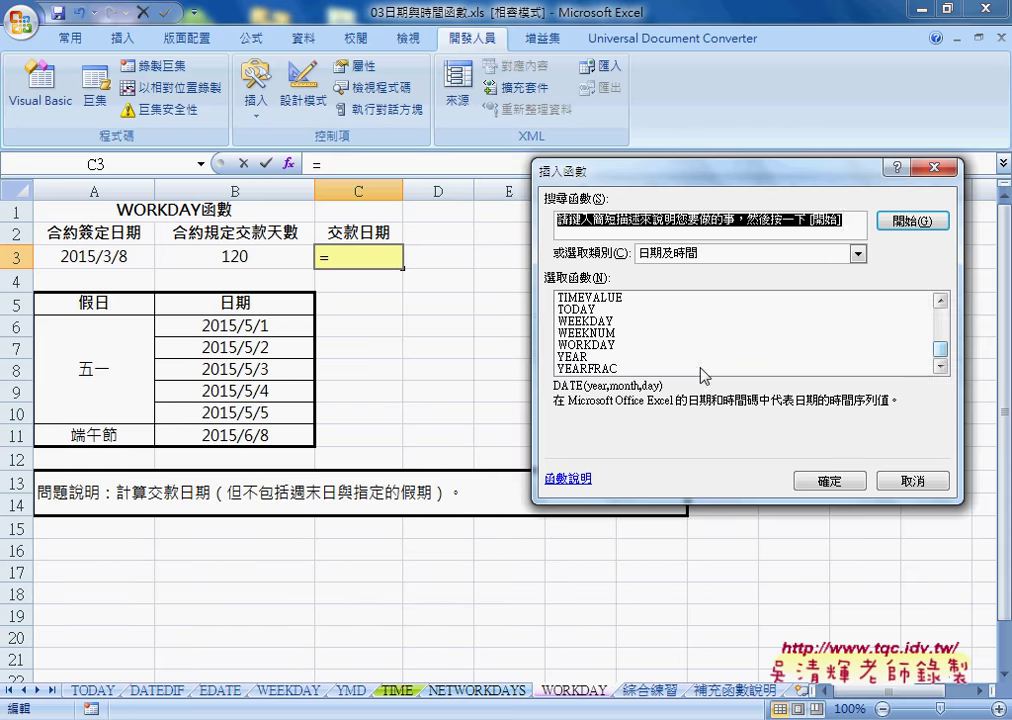
left_click(610, 345)
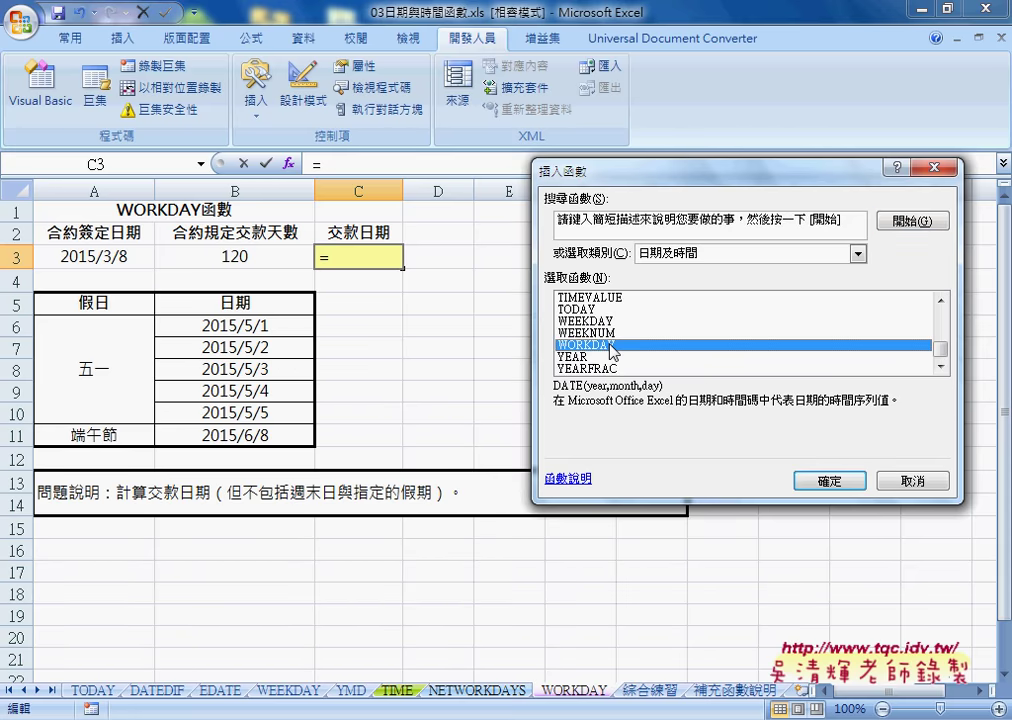
left_click(820, 479)
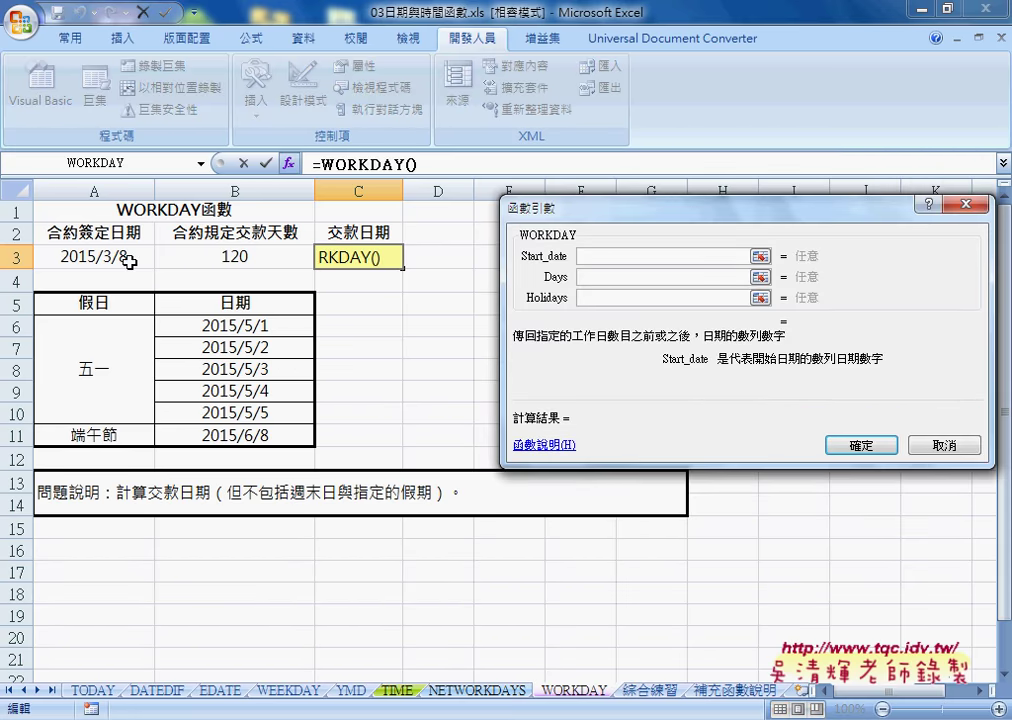
Set Start_date A3, Days B3 and Holidays B6:B11 so C3 shows 2015/8/27
left_click(129, 261)
key("Tab")
left_click(212, 258)
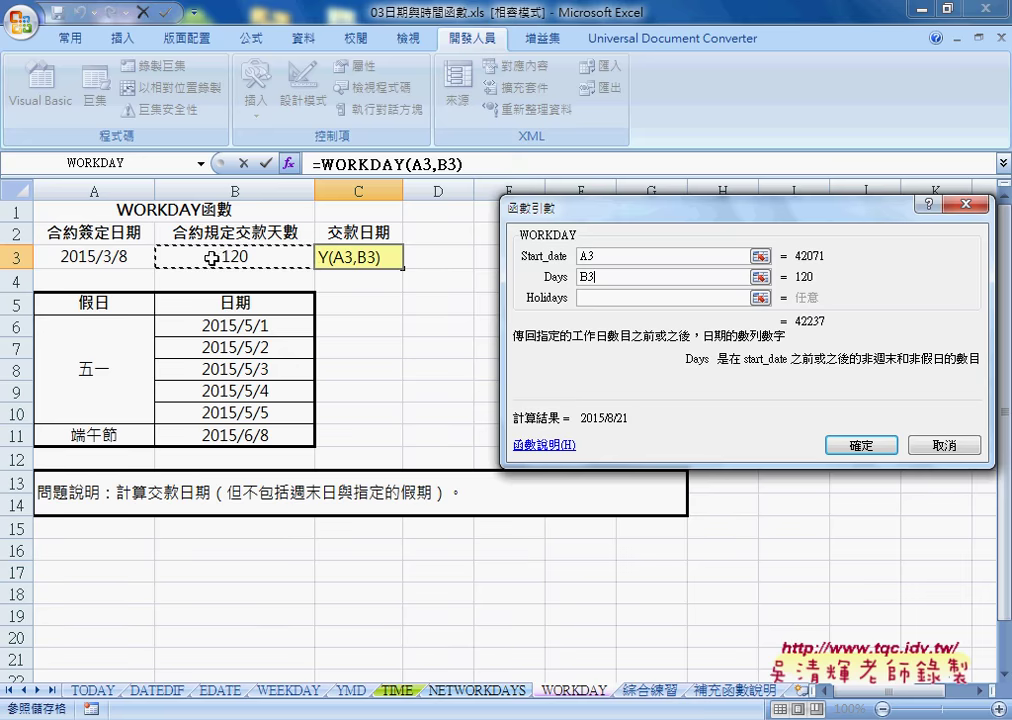
key("Tab")
left_click_drag(260, 323, 259, 438)
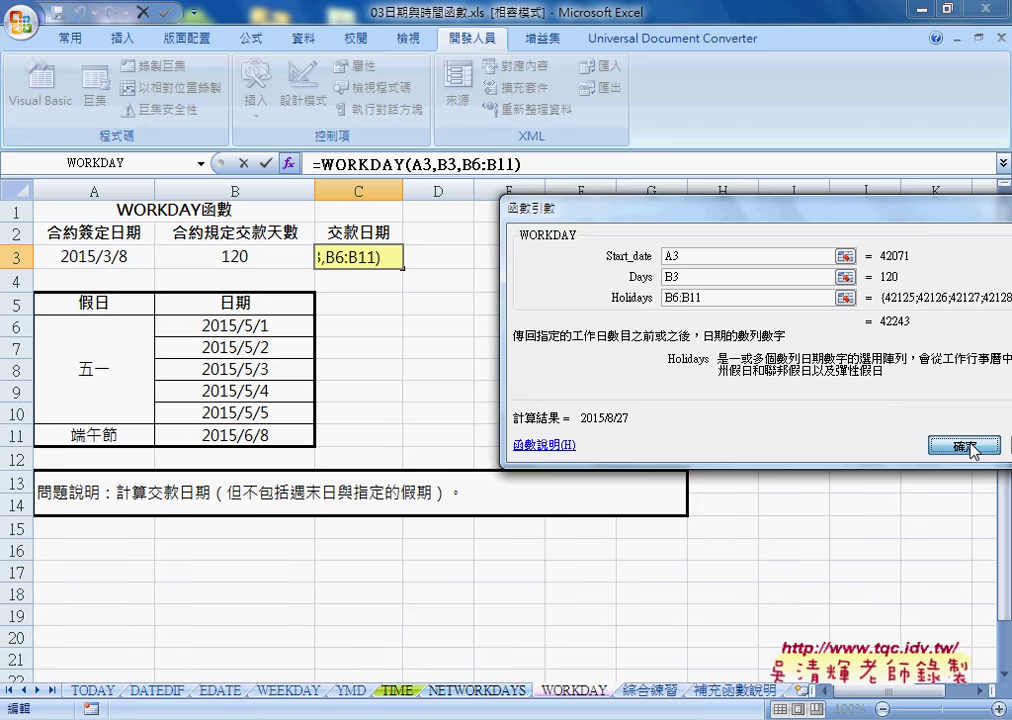
left_click(966, 446)
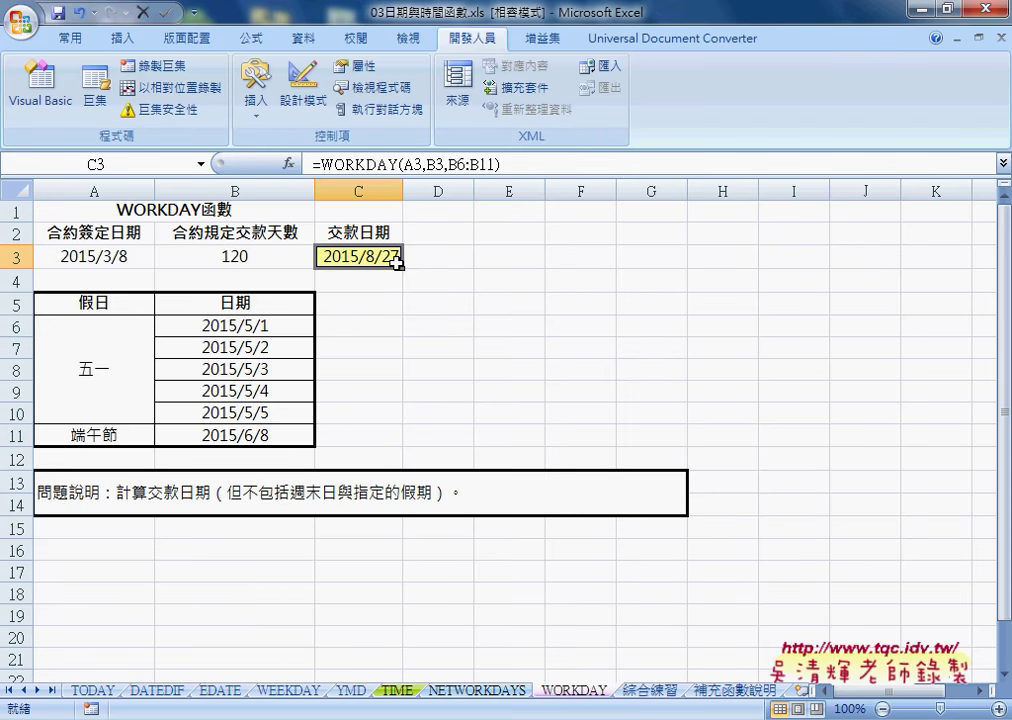
left_click(651, 690)
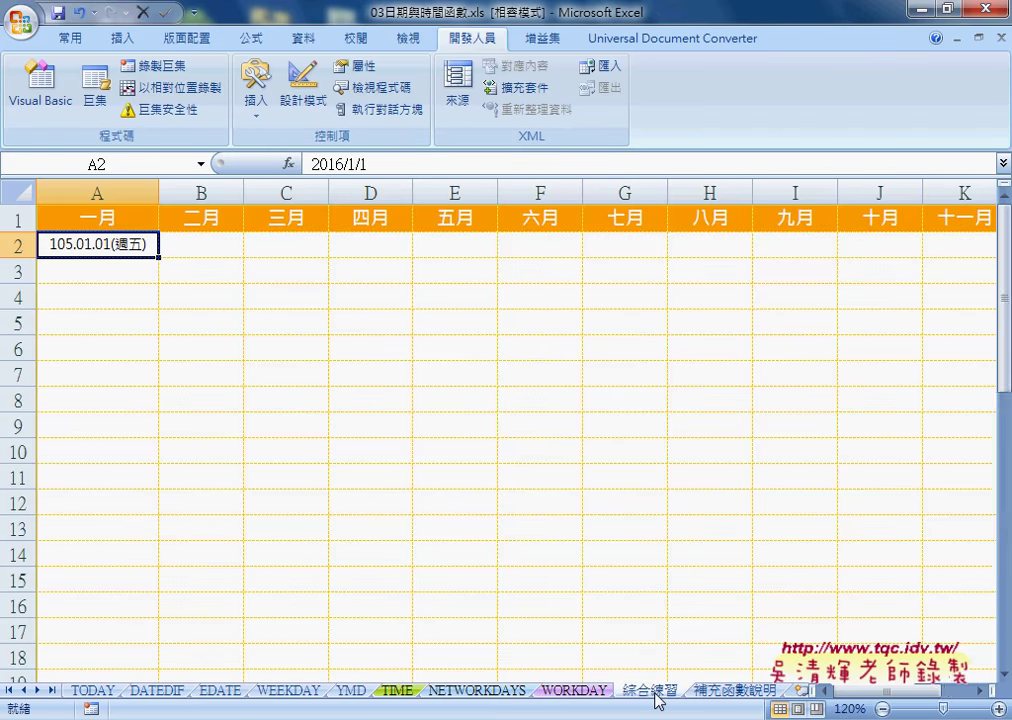
Zoom the 綜合練習 calendar out to 90%, select month row B2:L2, then return to the TIME sheet
left_click(883, 709)
left_click(883, 709)
left_click(883, 709)
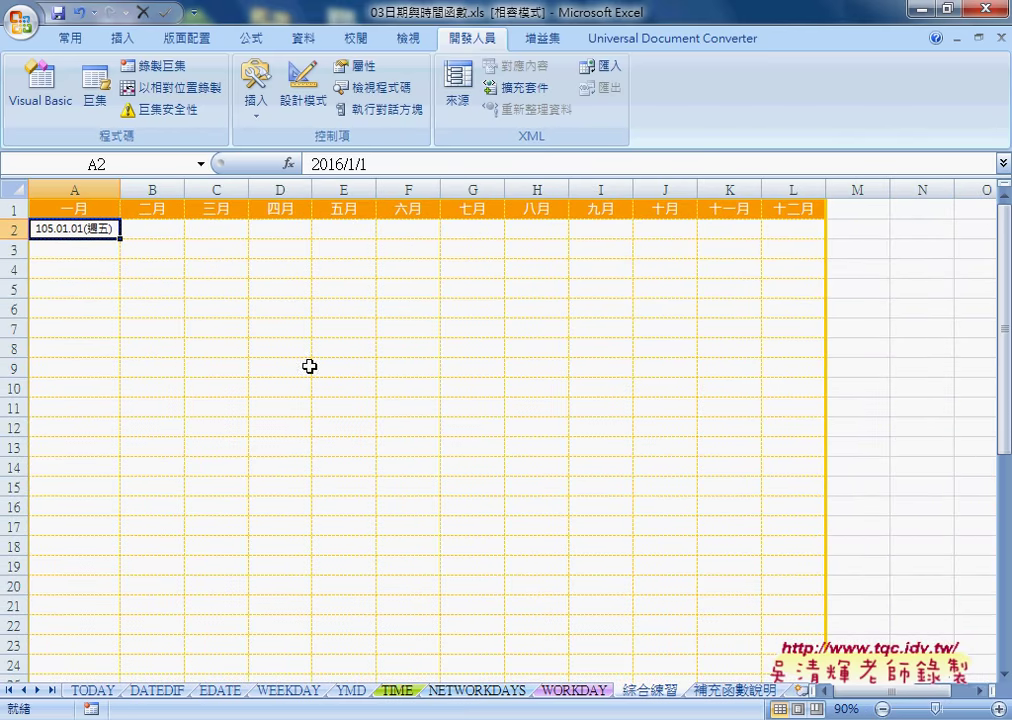
left_click(148, 230)
left_click_drag(148, 230, 790, 232)
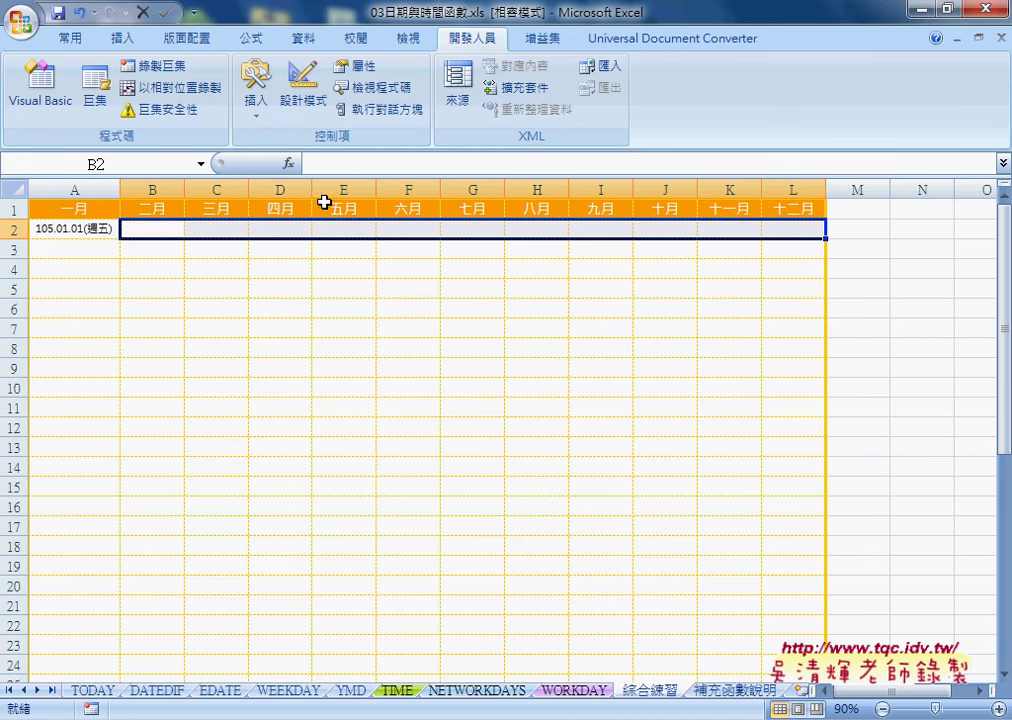
left_click(77, 253)
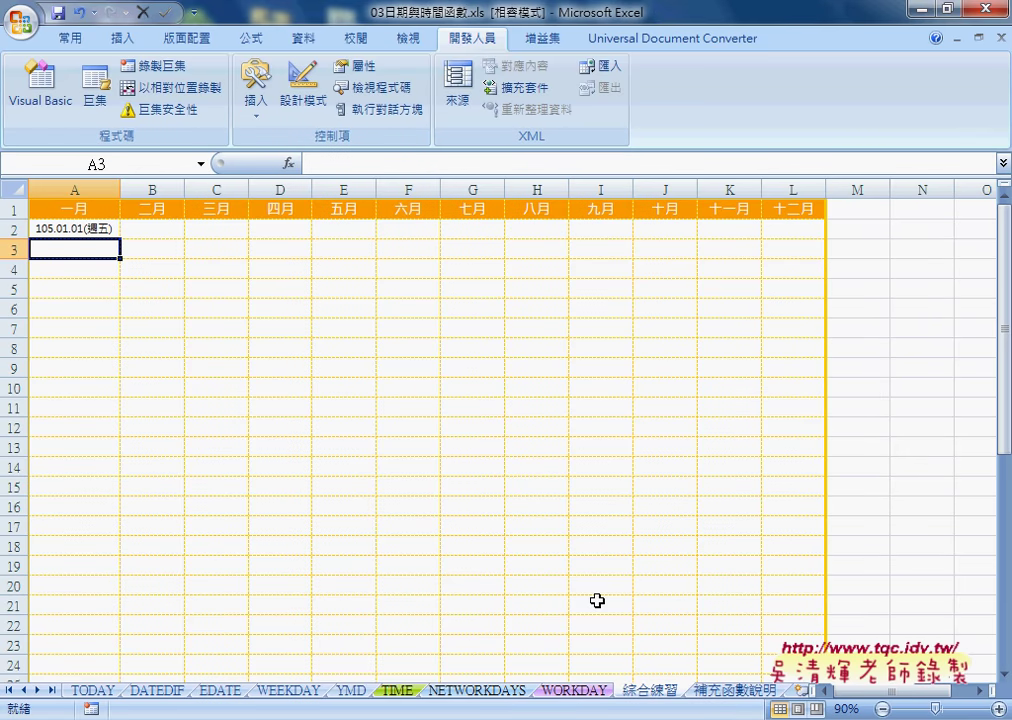
left_click(393, 692)
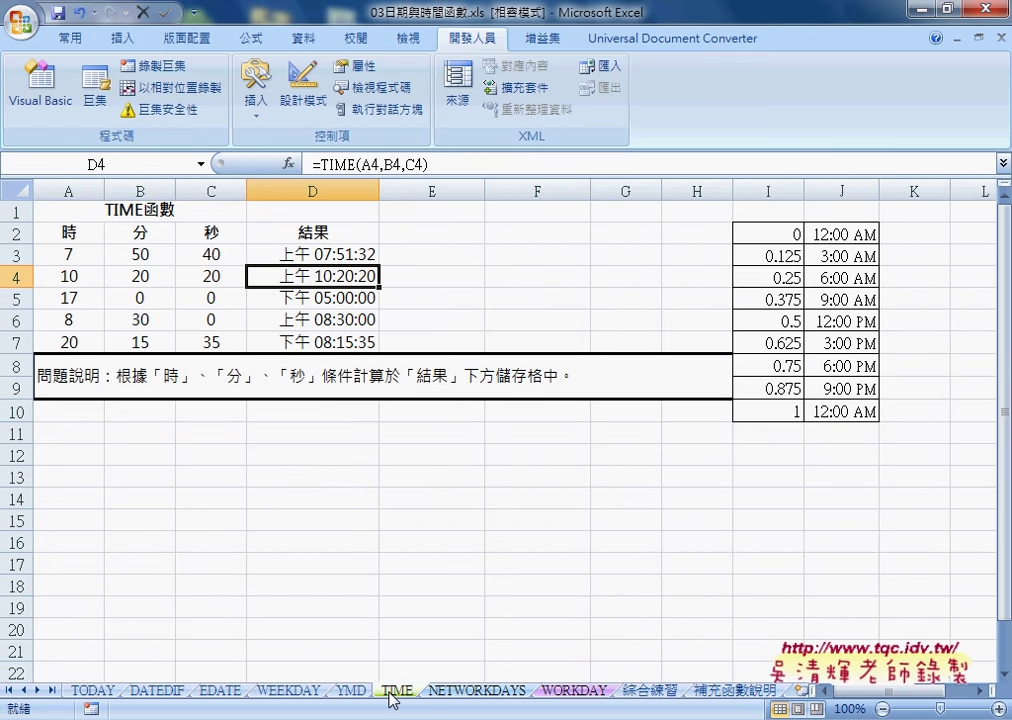